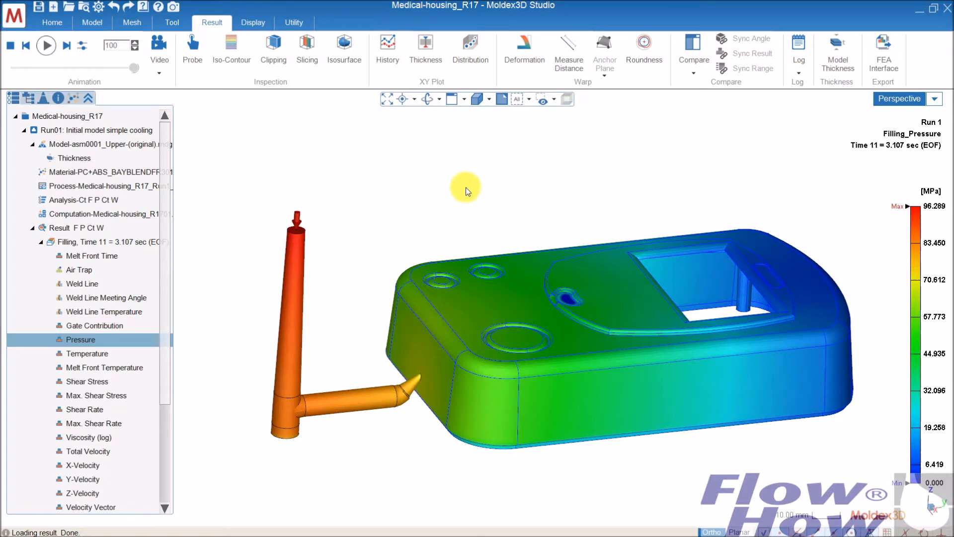
{"action": "middle_click_drag", "start_coordinate": [507, 297], "coordinate": [477, 273]}
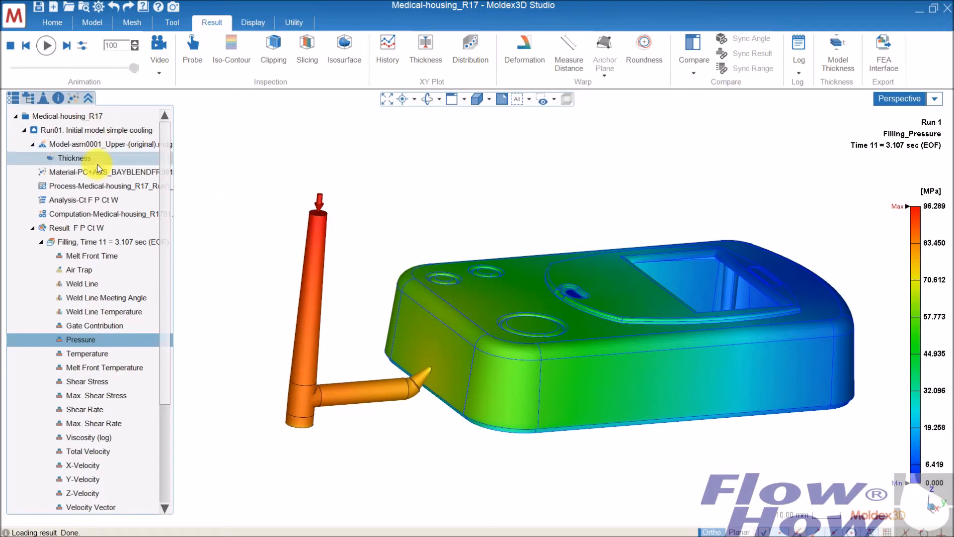
{"action": "mouse_move", "coordinate": [166, 292]}
{"action": "left_mouse_down"}
{"action": "mouse_move", "coordinate": [170, 436]}
{"action": "mouse_move", "coordinate": [174, 303]}
{"action": "left_mouse_up"}
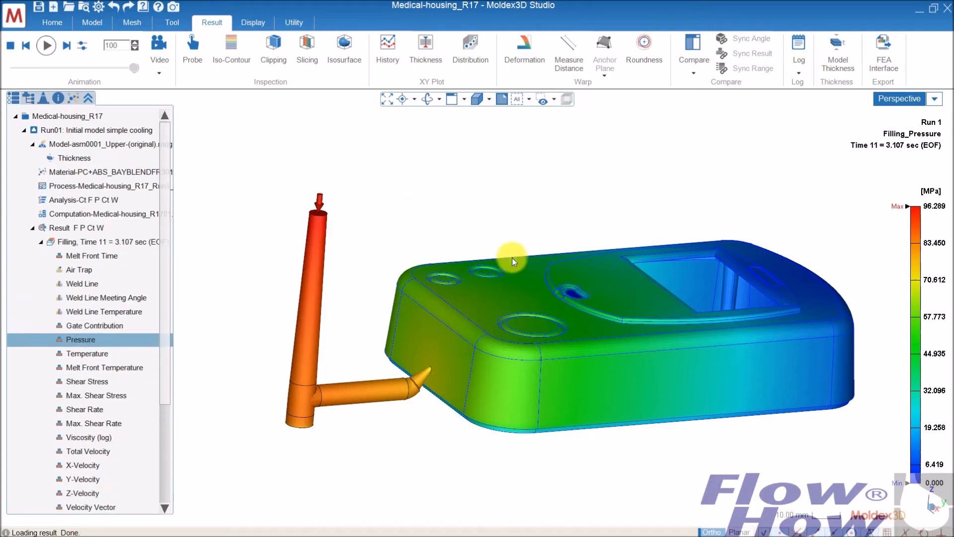
{"action": "middle_click_drag", "start_coordinate": [590, 249], "coordinate": [563, 312]}
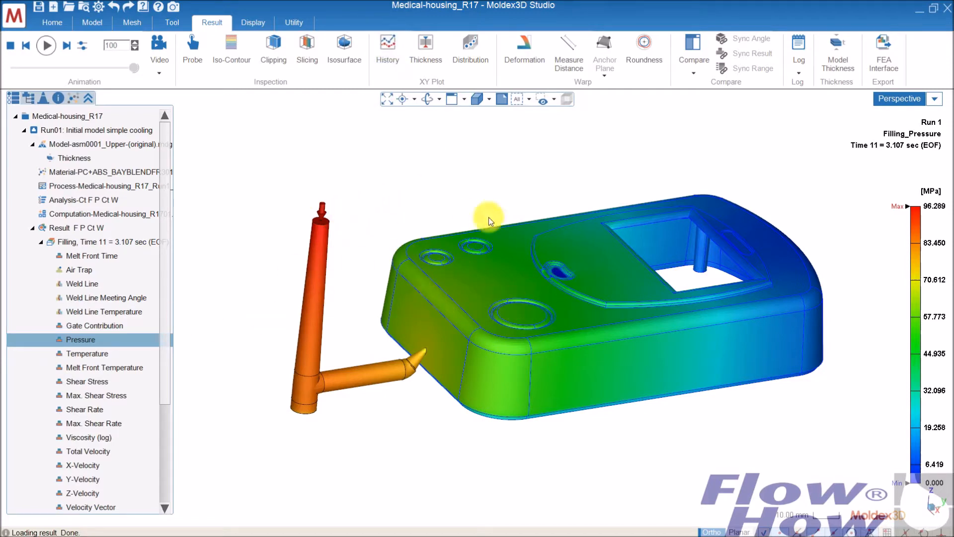
Plot the history curve of the filling-stage Sprue Pressure molding property for Run 1.
{"action": "left_click", "coordinate": [389, 48]}
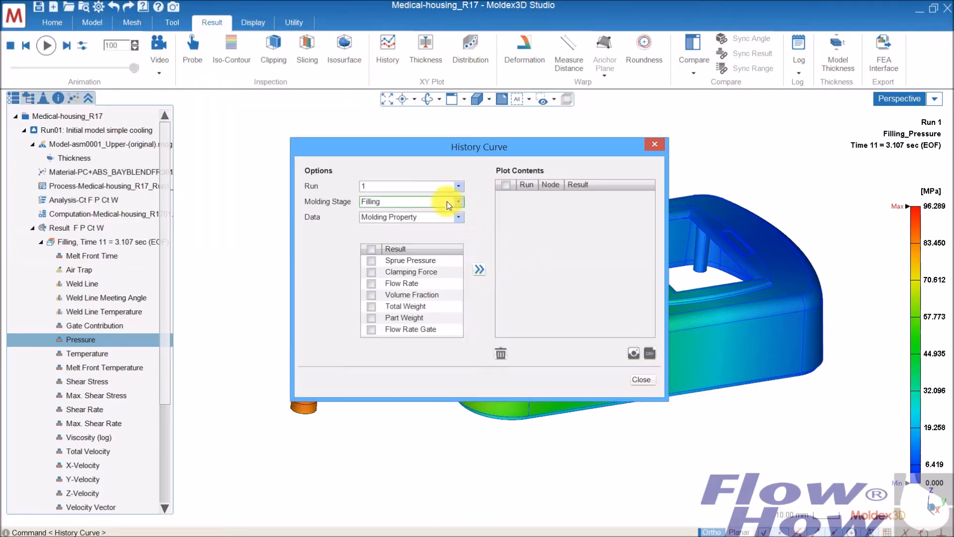
{"action": "left_click_drag", "start_coordinate": [413, 151], "coordinate": [365, 152]}
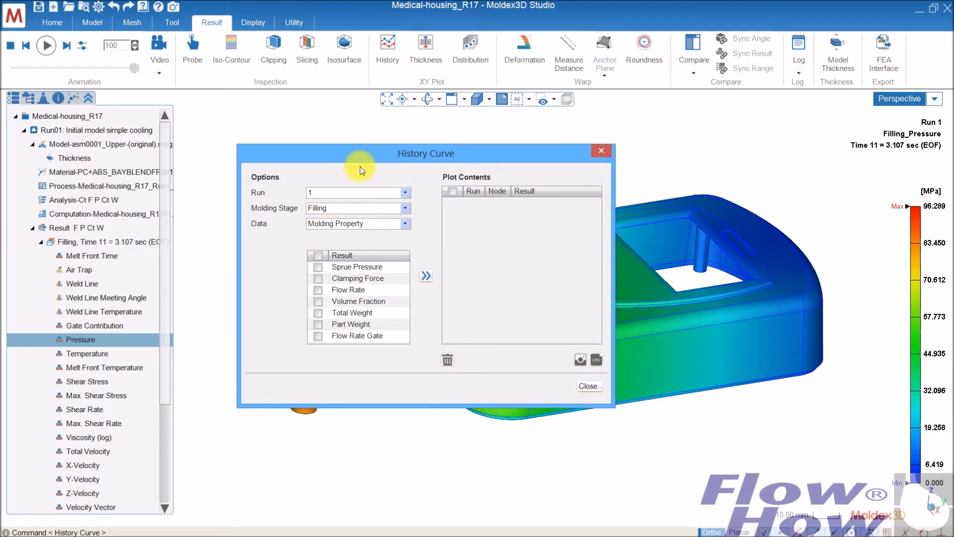
{"action": "left_click", "coordinate": [337, 191]}
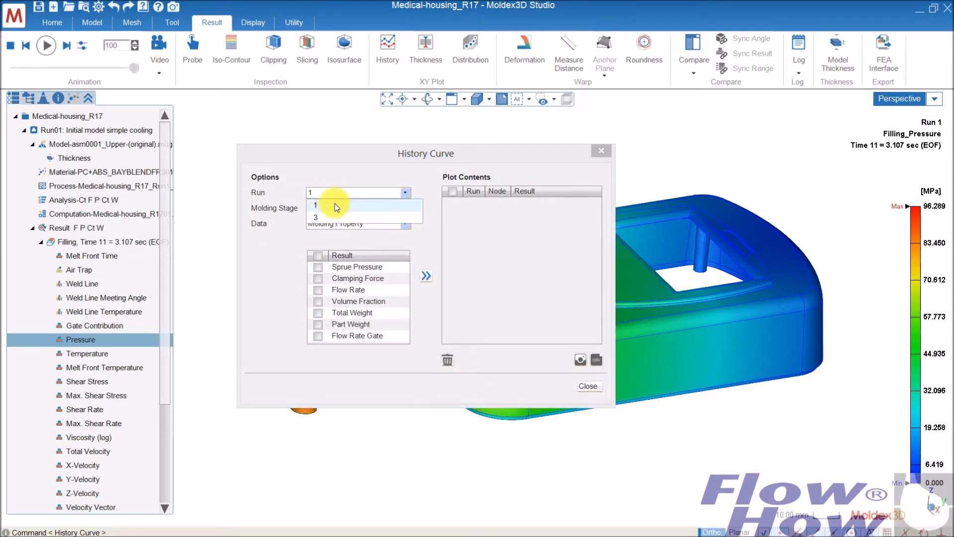
{"action": "left_click", "coordinate": [335, 204]}
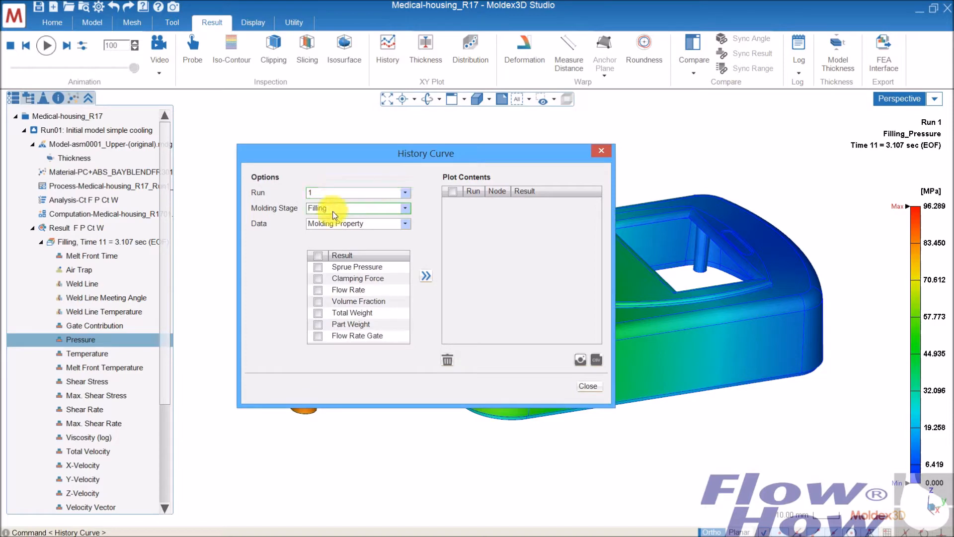
{"action": "left_click", "coordinate": [345, 211]}
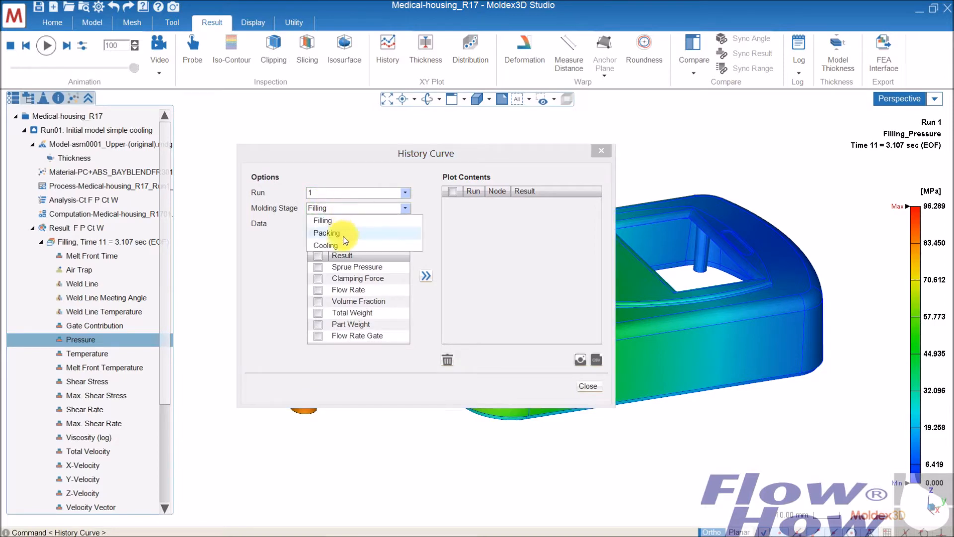
{"action": "left_click", "coordinate": [348, 218]}
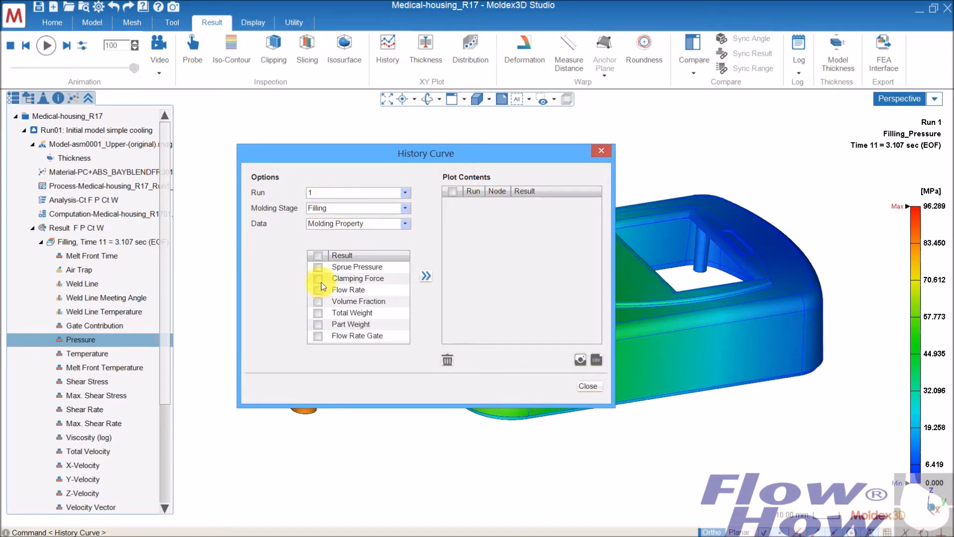
{"action": "left_click", "coordinate": [318, 267]}
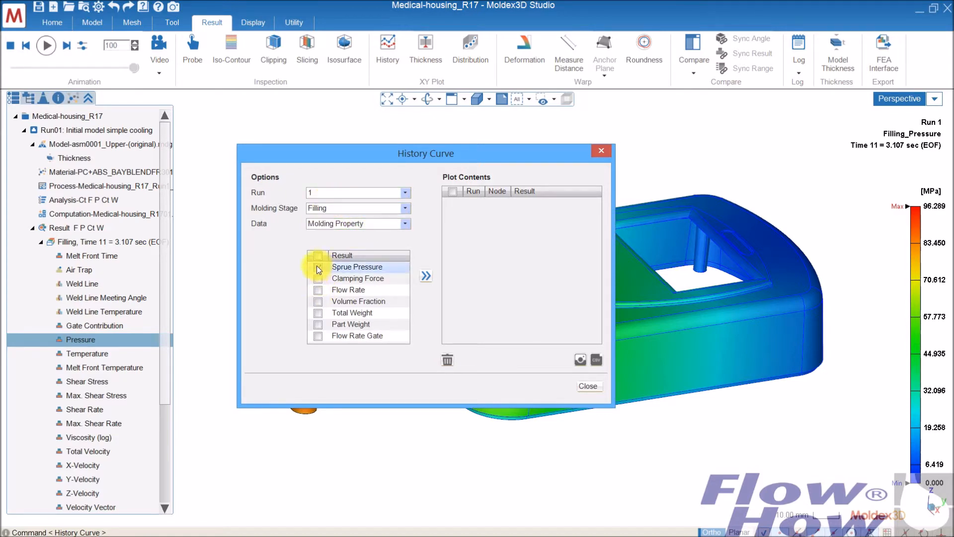
{"action": "left_click", "coordinate": [425, 277]}
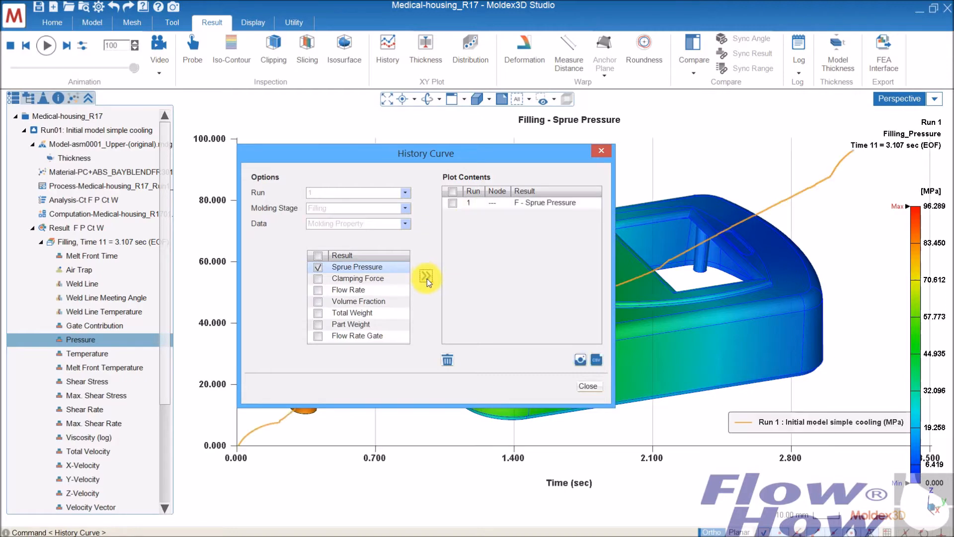
Add the filling-stage Sprue Pressure curve of Run 3 to the history plot and finish the curve selection.
{"action": "left_click_drag", "start_coordinate": [546, 154], "coordinate": [574, 166]}
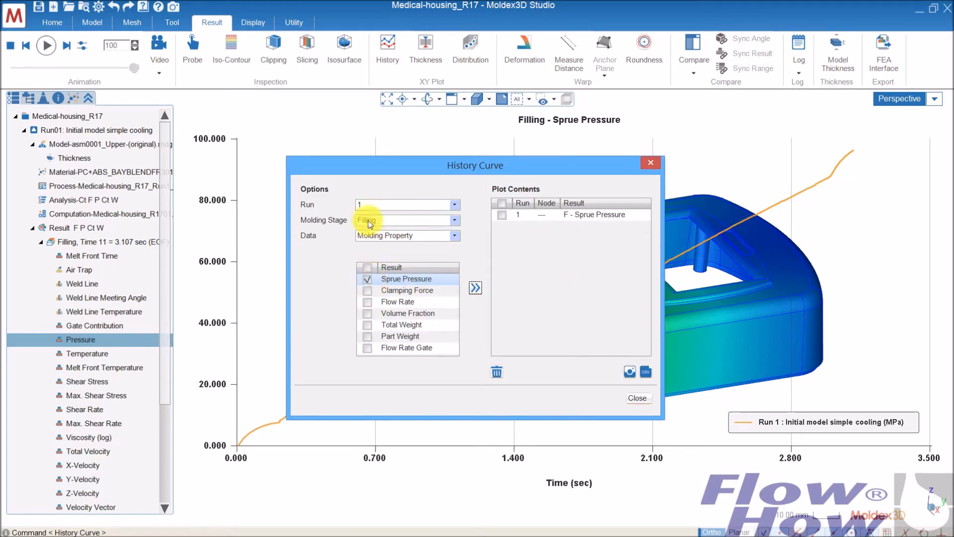
{"action": "left_click", "coordinate": [388, 207]}
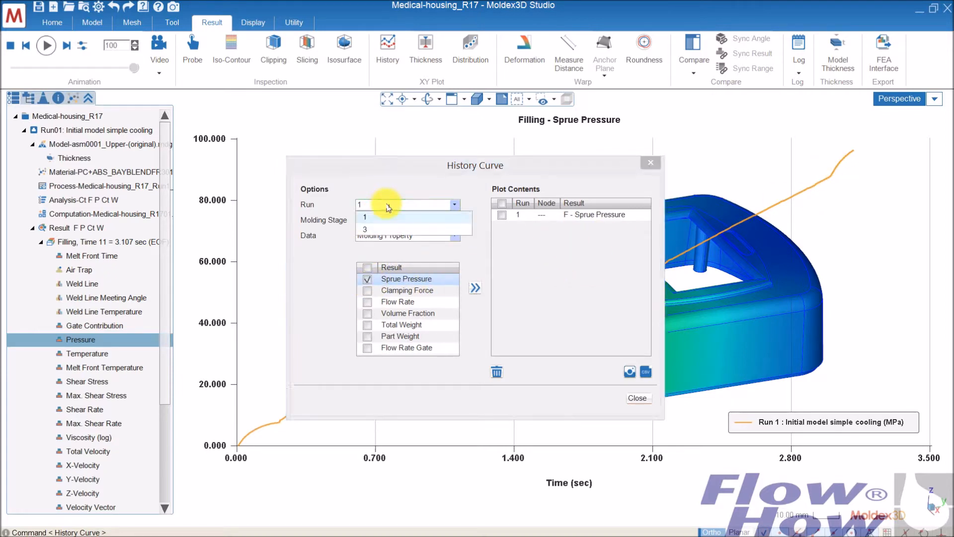
{"action": "left_click", "coordinate": [386, 234]}
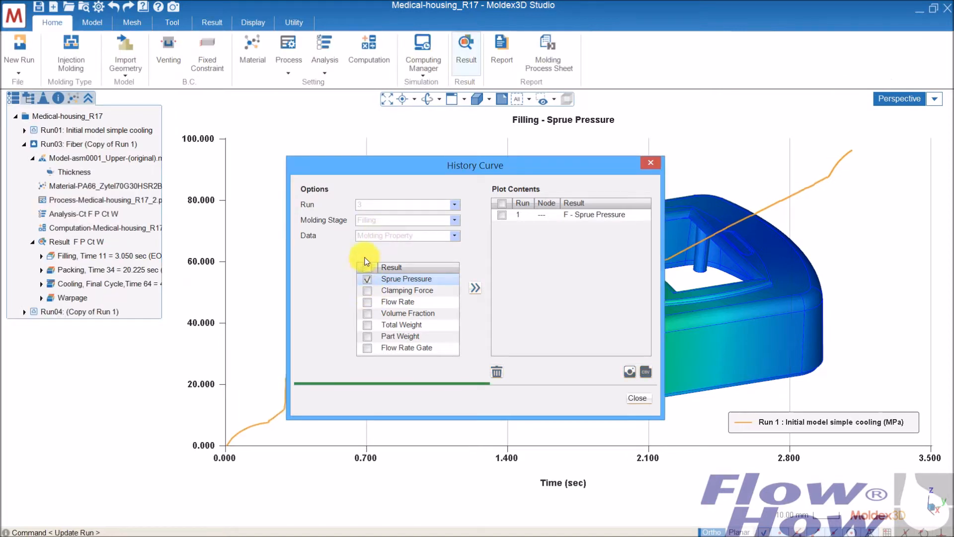
{"action": "left_click", "coordinate": [478, 288]}
{"action": "left_click_drag", "start_coordinate": [477, 165], "coordinate": [446, 144]}
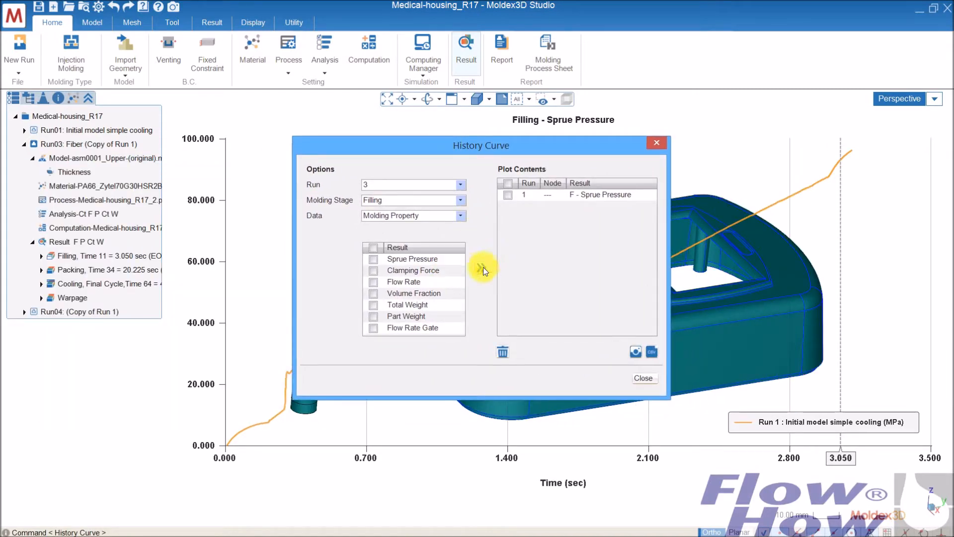
{"action": "left_click", "coordinate": [417, 256]}
{"action": "left_click", "coordinate": [372, 258]}
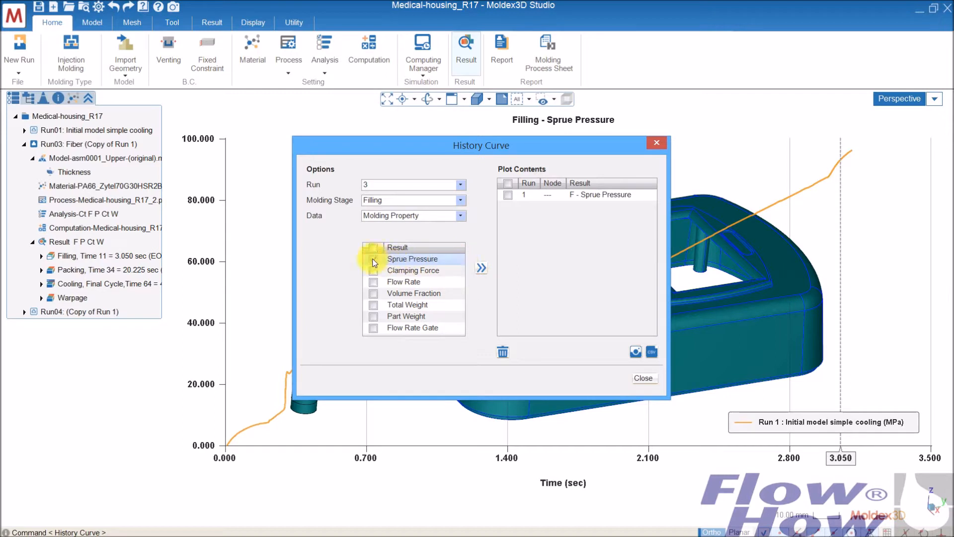
{"action": "left_click", "coordinate": [481, 268]}
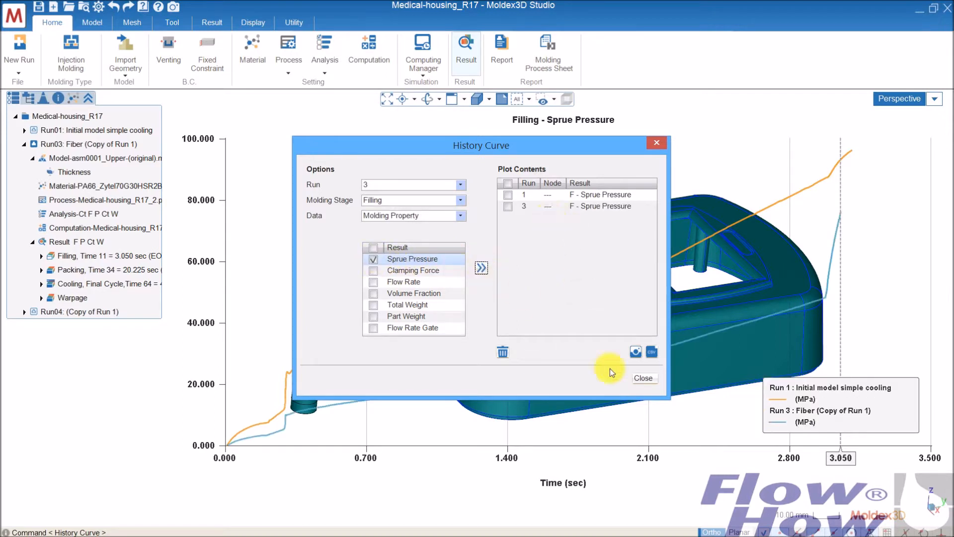
{"action": "left_click", "coordinate": [642, 378]}
Pin value labels on the curves at about 0.69 and 2.12 seconds, and remove both labels.
{"action": "scroll", "coordinate": [501, 213], "scroll_direction": "down", "scroll_amount": 5}
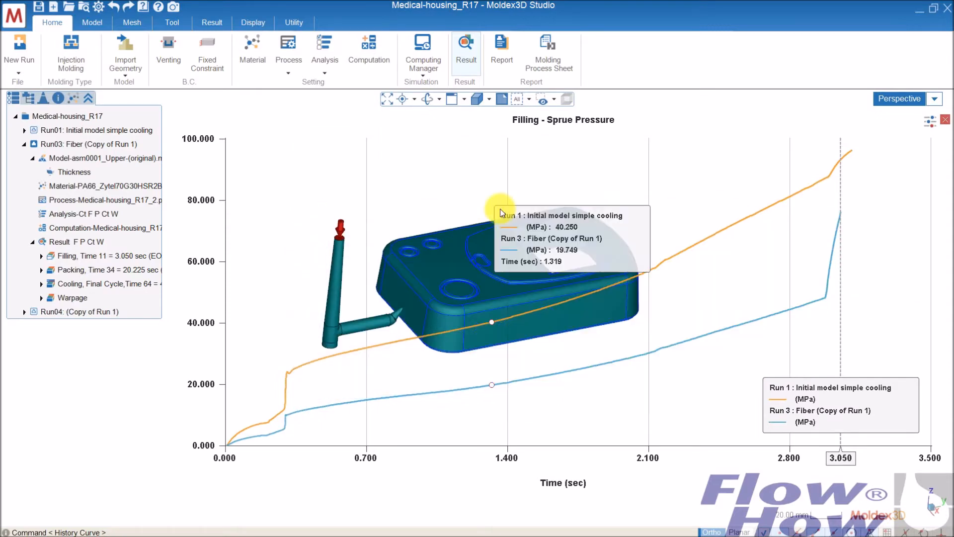
{"action": "middle_click_drag", "start_coordinate": [501, 213], "coordinate": [457, 166]}
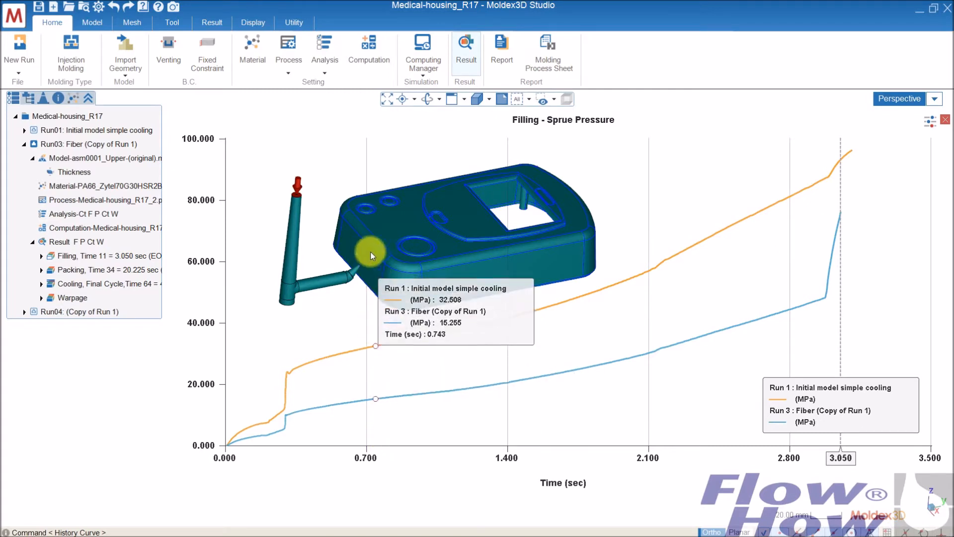
{"action": "left_click", "coordinate": [367, 227]}
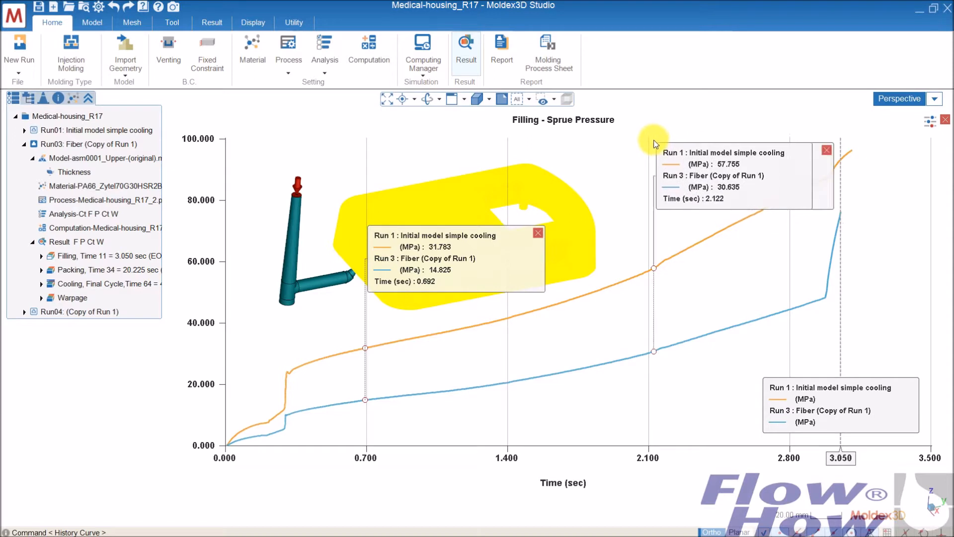
{"action": "left_click", "coordinate": [658, 138]}
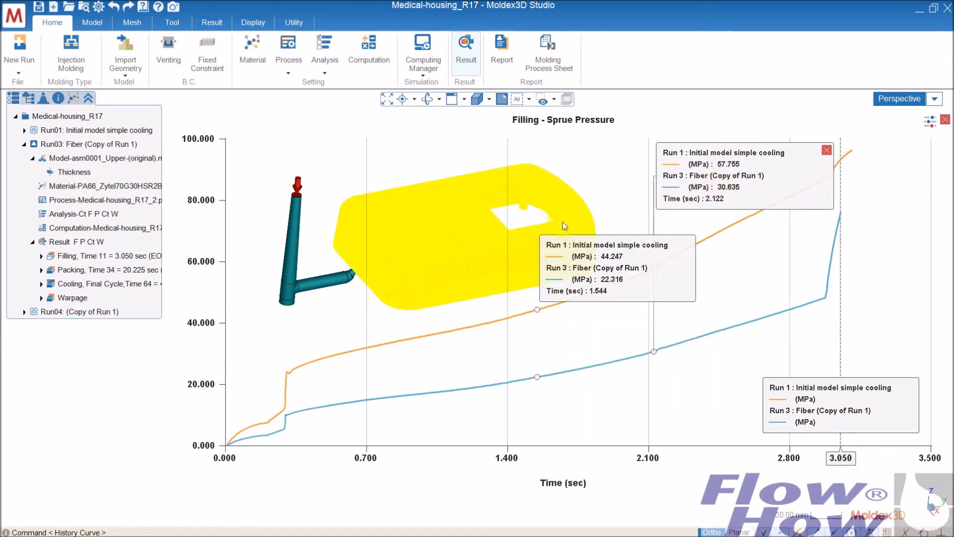
{"action": "left_click", "coordinate": [538, 233]}
{"action": "left_click", "coordinate": [827, 149]}
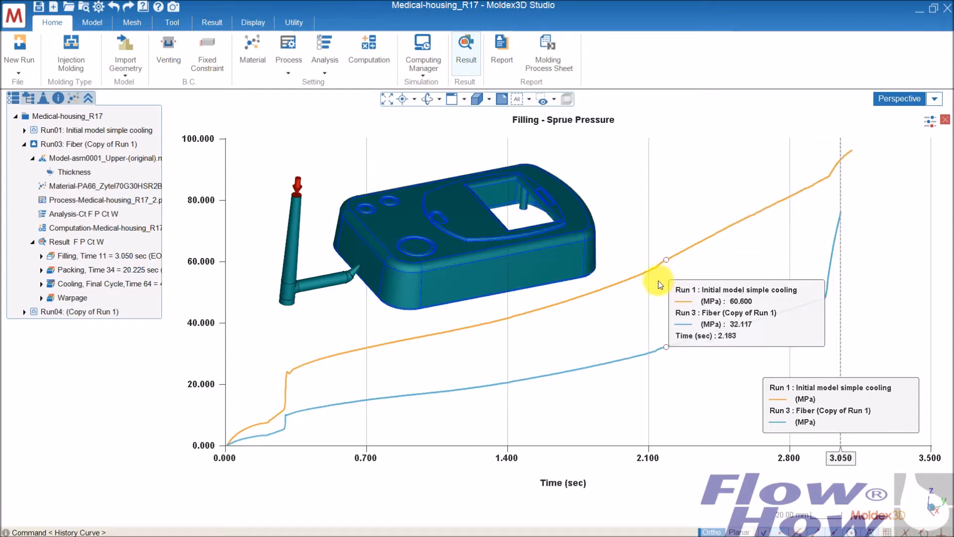
Look through the XY plot's axis, font and legend settings, and turn off the display of the model and the tracer.
{"action": "left_click", "coordinate": [930, 122]}
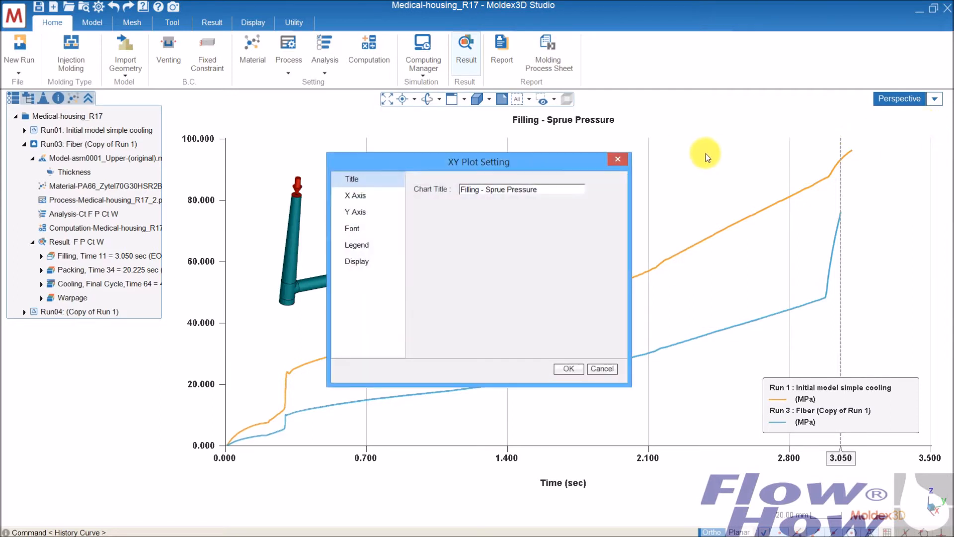
{"action": "left_click", "coordinate": [355, 194]}
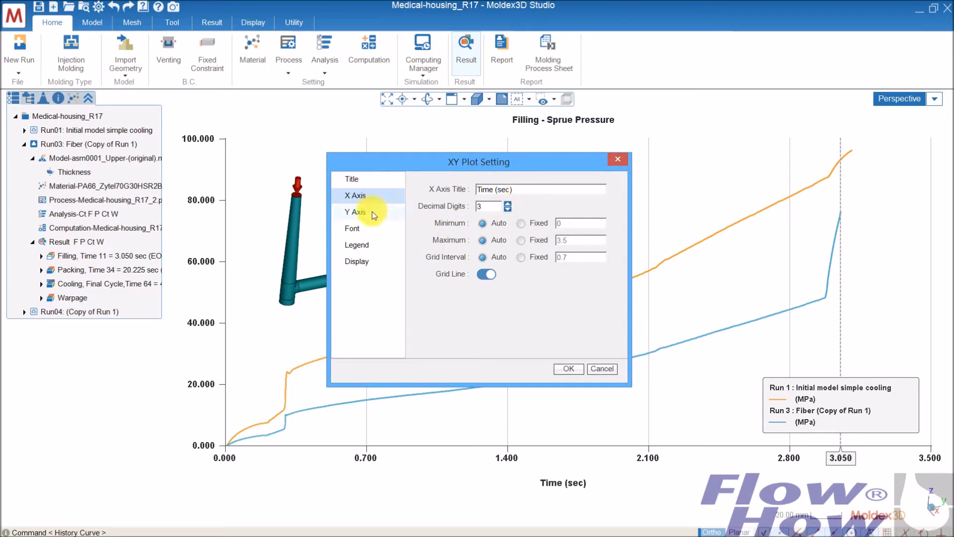
{"action": "left_click", "coordinate": [373, 212]}
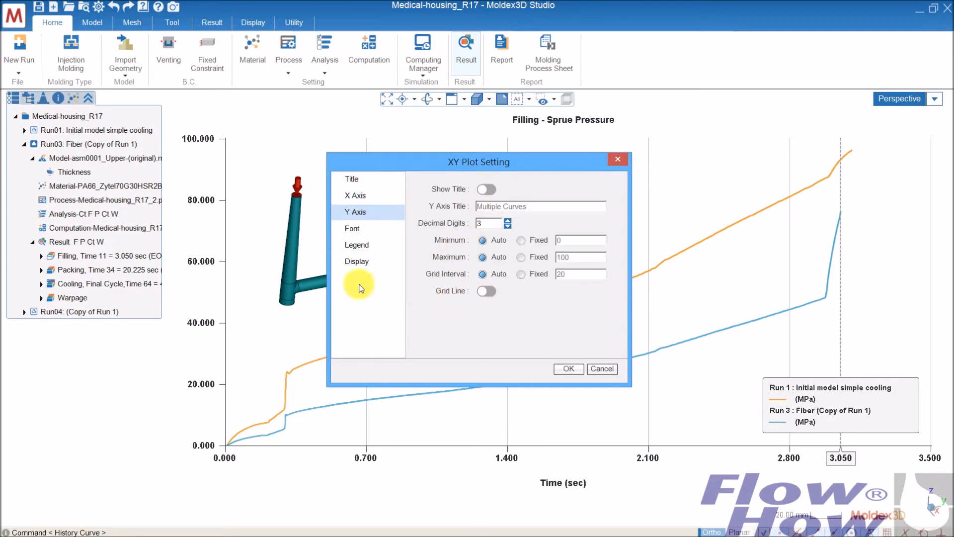
{"action": "left_click", "coordinate": [359, 230]}
{"action": "left_click", "coordinate": [356, 245]}
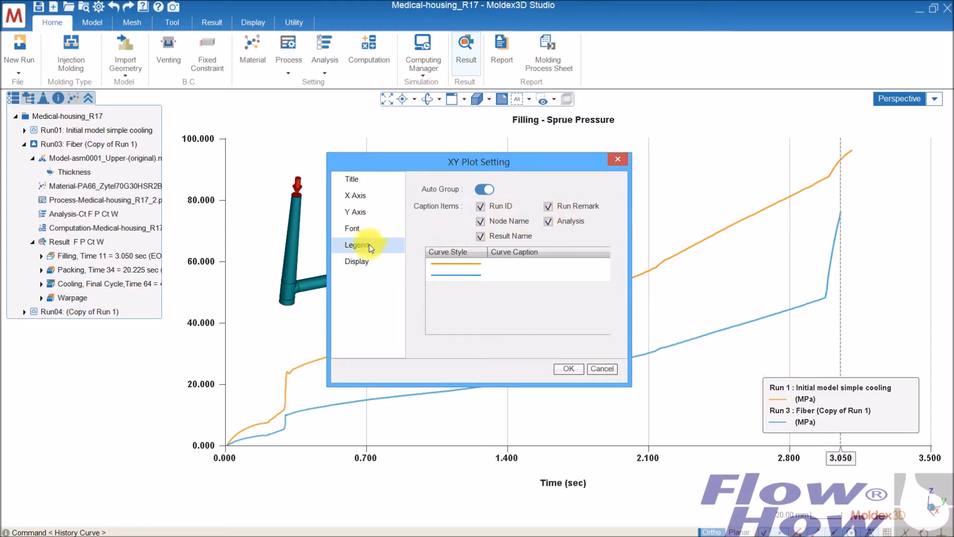
{"action": "left_click", "coordinate": [359, 262]}
{"action": "left_click", "coordinate": [482, 189]}
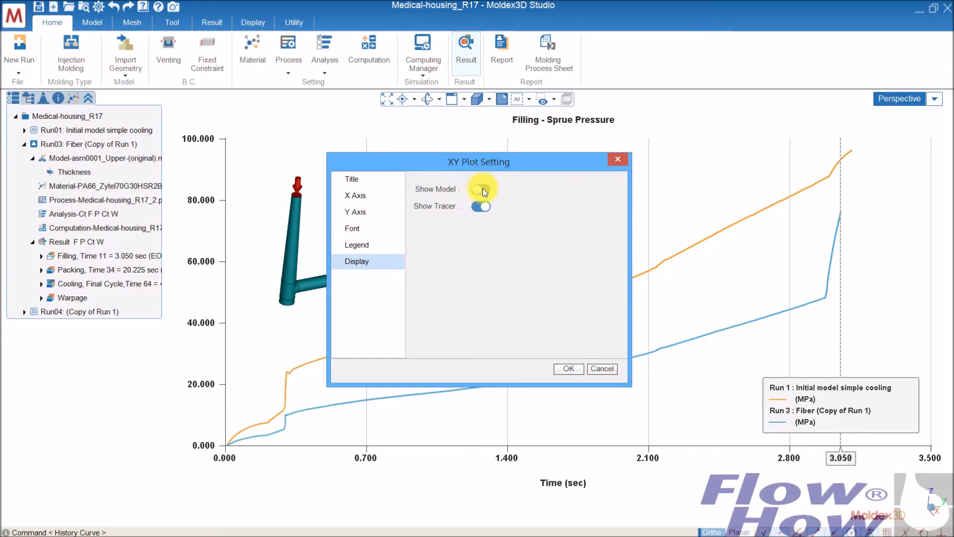
{"action": "left_click", "coordinate": [481, 207]}
{"action": "left_click", "coordinate": [567, 368]}
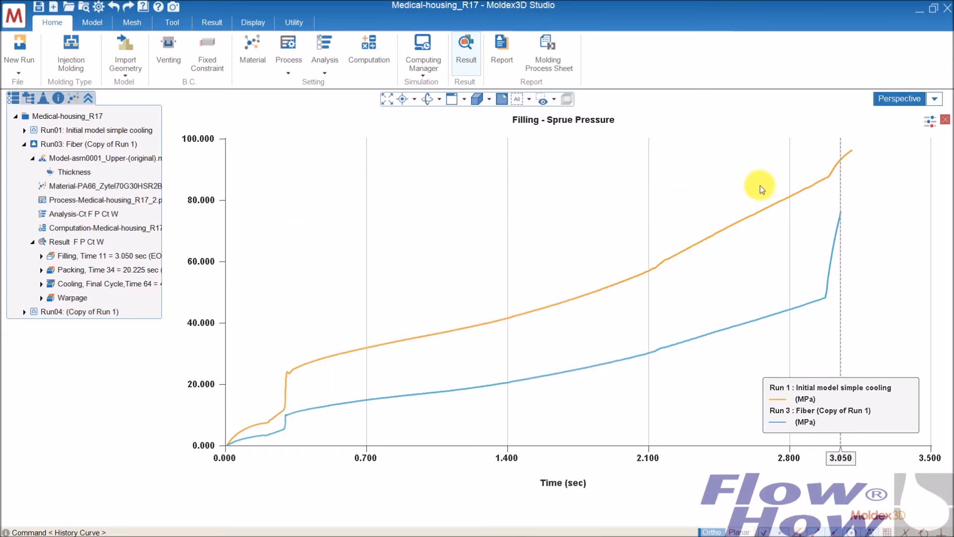
Turn the display of the model and the tracer back on for the XY plot.
{"action": "left_click", "coordinate": [930, 121]}
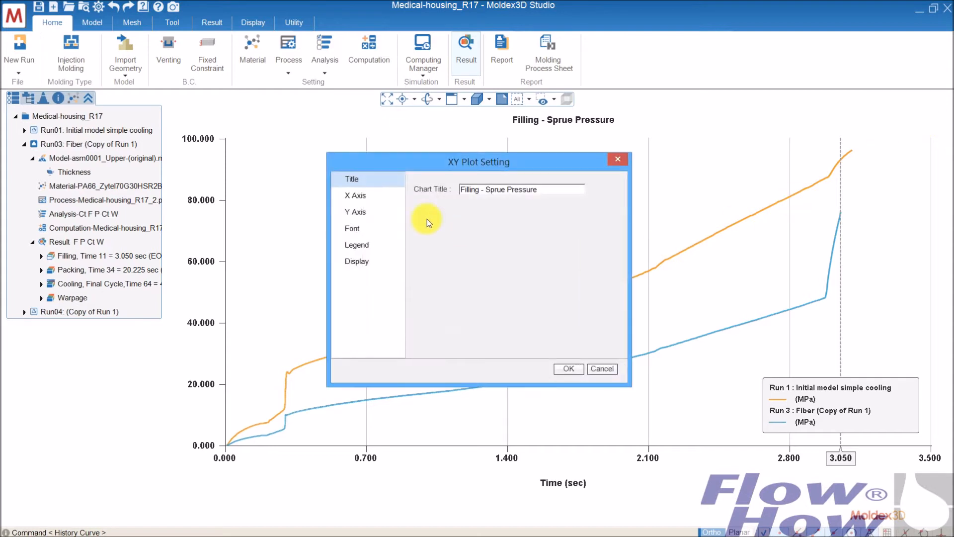
{"action": "left_click", "coordinate": [364, 264]}
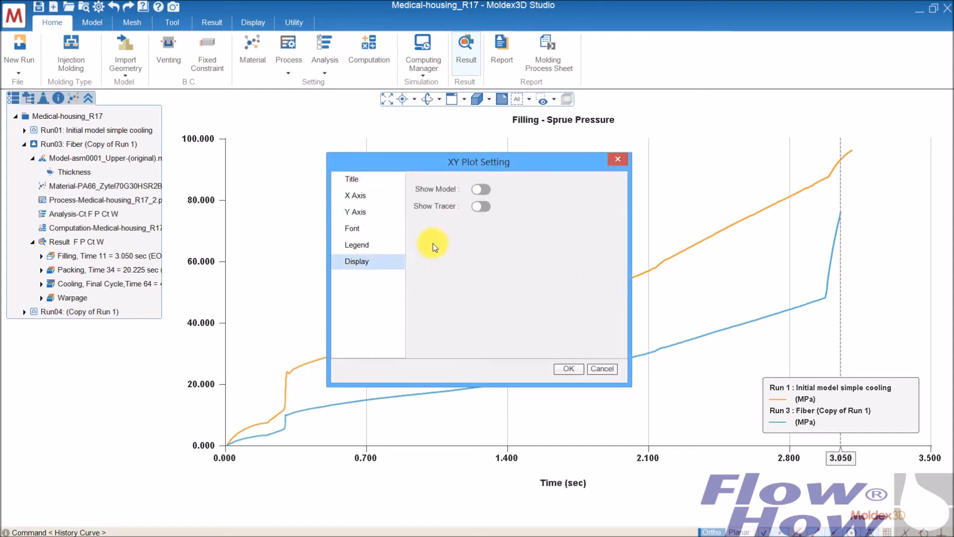
{"action": "left_click", "coordinate": [479, 190]}
{"action": "left_click", "coordinate": [480, 206]}
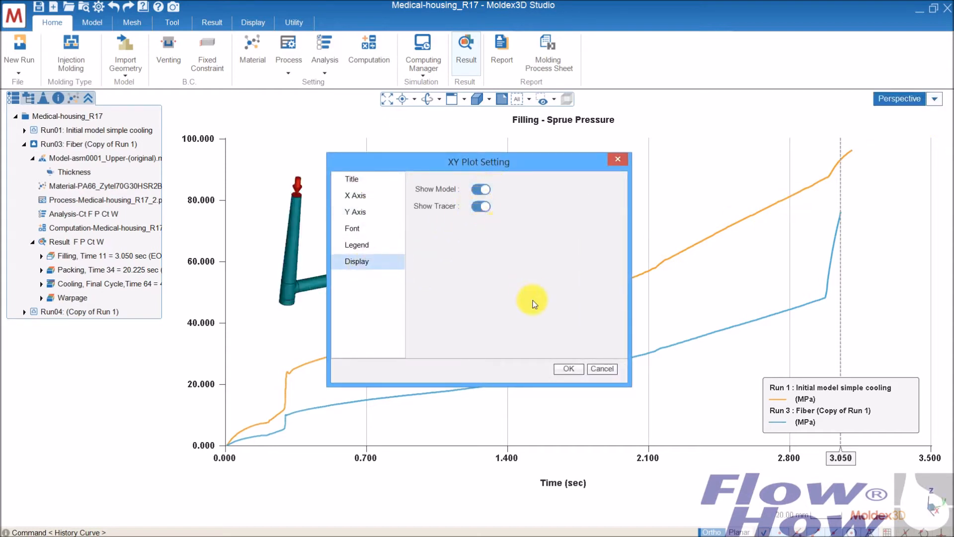
{"action": "left_click", "coordinate": [569, 368]}
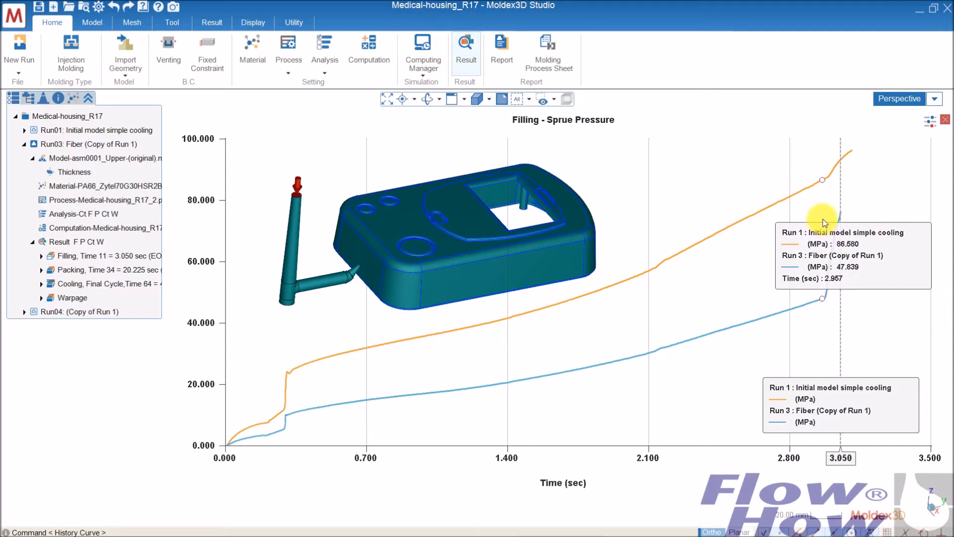
Capture an image of the plot with a value label pinned at about 2.96 seconds, and close the plot.
{"action": "left_click", "coordinate": [822, 227]}
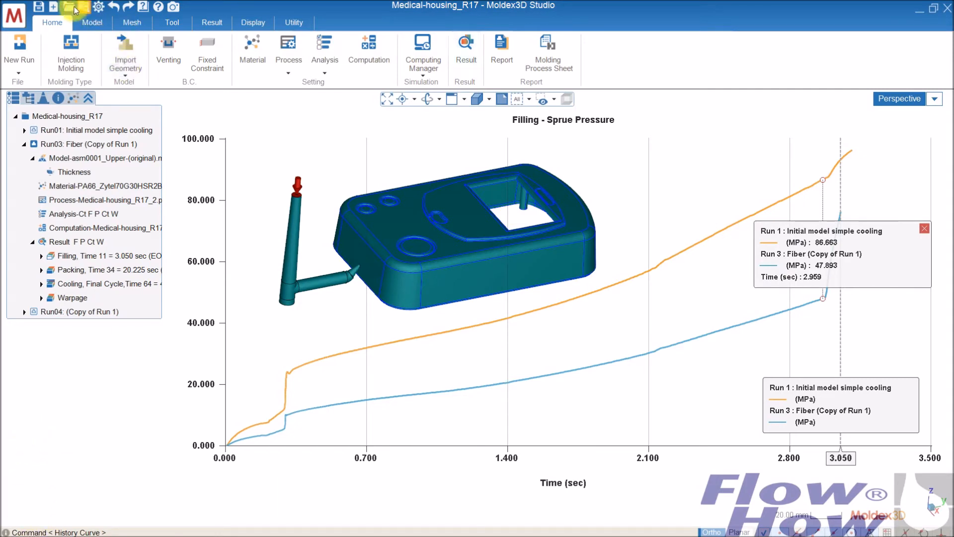
{"action": "left_click", "coordinate": [173, 7]}
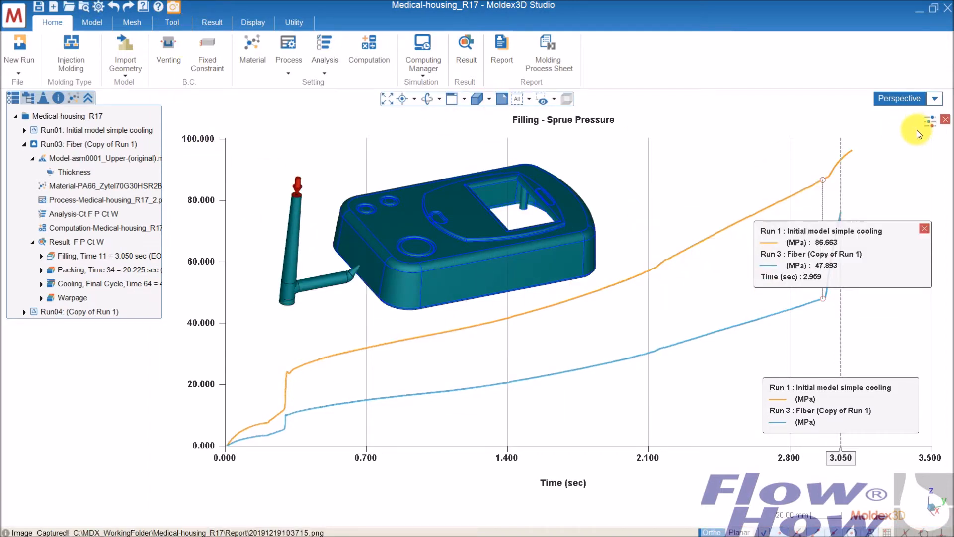
{"action": "left_click", "coordinate": [945, 122]}
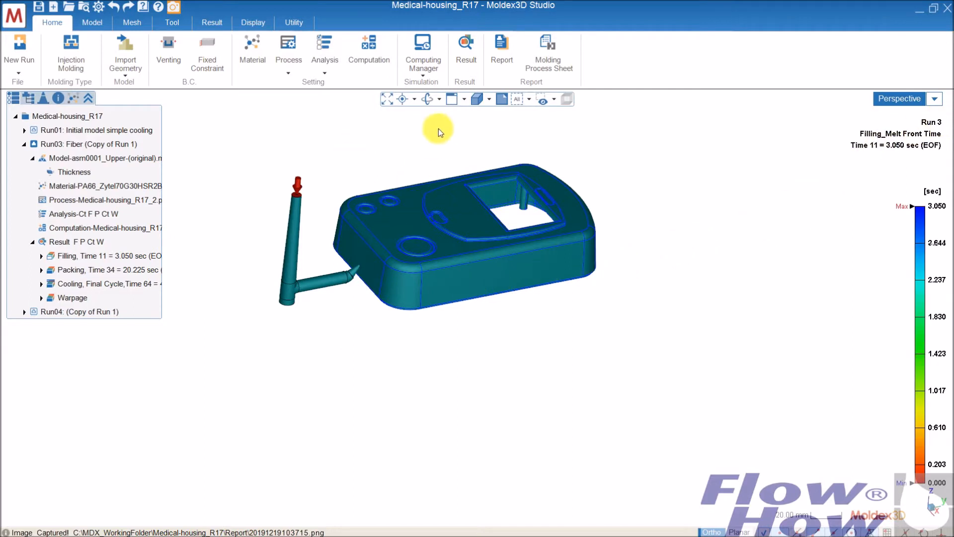
Activate Run 1 and display its packing-stage Temperature result on the model.
{"action": "middle_click_drag", "start_coordinate": [458, 230], "coordinate": [464, 283]}
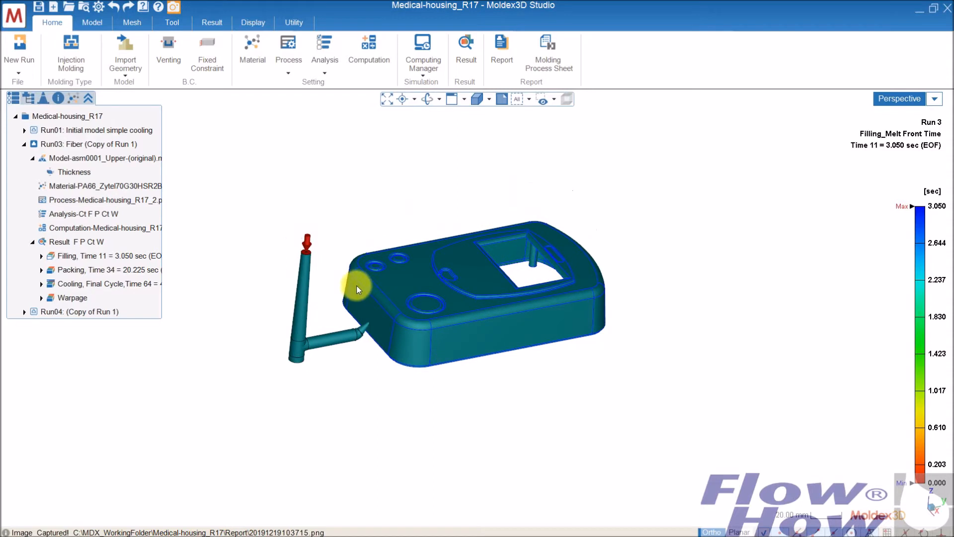
{"action": "right_click_drag", "start_coordinate": [409, 287], "coordinate": [390, 270]}
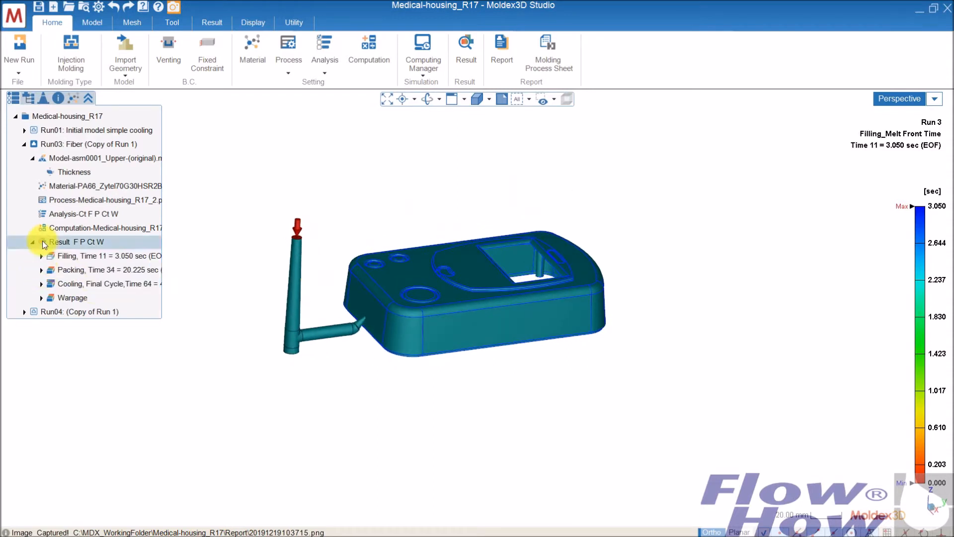
{"action": "double_click", "coordinate": [47, 129]}
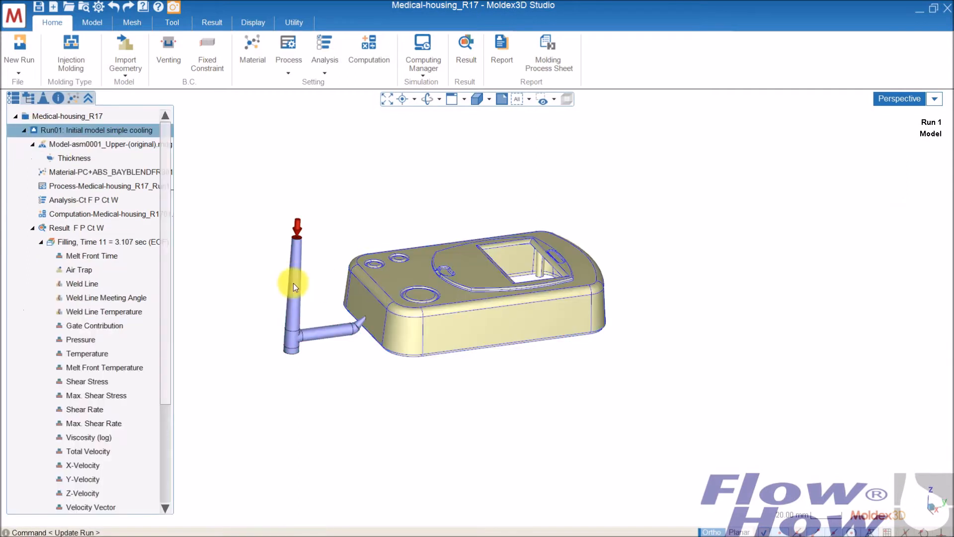
{"action": "left_click_drag", "start_coordinate": [162, 278], "coordinate": [170, 410]}
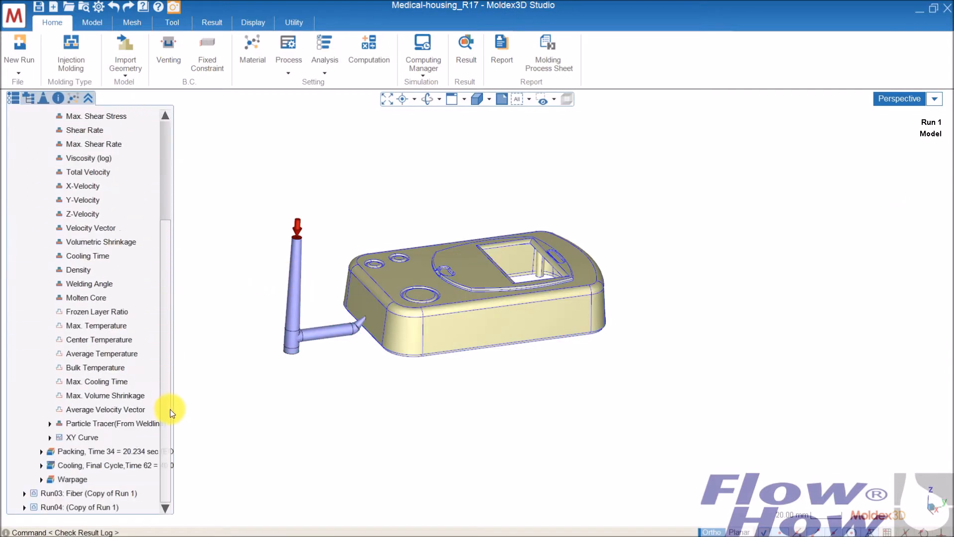
{"action": "left_click", "coordinate": [41, 451]}
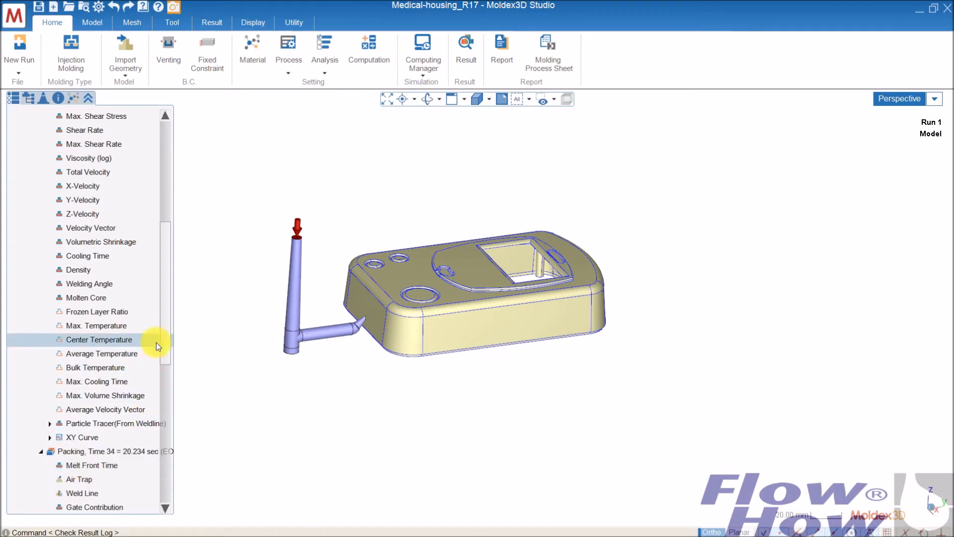
{"action": "scroll", "coordinate": [165, 335], "scroll_direction": "down", "scroll_amount": 5}
{"action": "left_click", "coordinate": [88, 344]}
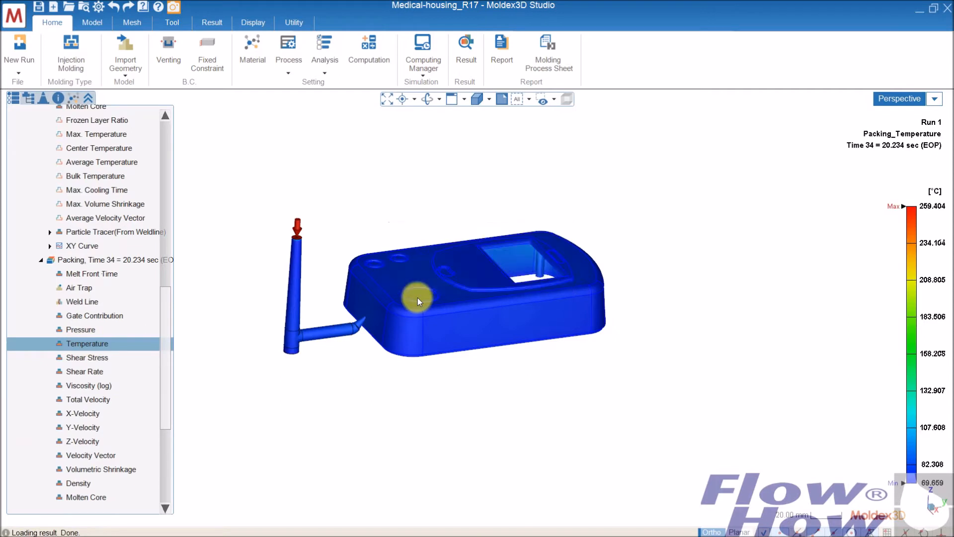
Hide the cold runner and all boundary conditions so that only the part shows the packing temperature.
{"action": "middle_click_drag", "start_coordinate": [475, 281], "coordinate": [432, 234]}
{"action": "scroll", "coordinate": [428, 250], "scroll_direction": "up", "scroll_amount": 2}
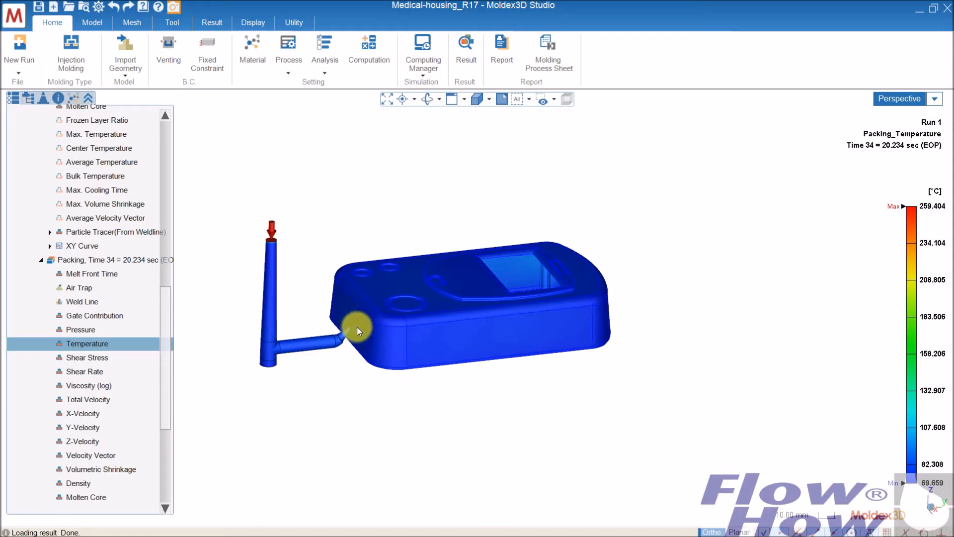
{"action": "middle_click_drag", "start_coordinate": [404, 308], "coordinate": [490, 305]}
{"action": "scroll", "coordinate": [471, 311], "scroll_direction": "up", "scroll_amount": 3}
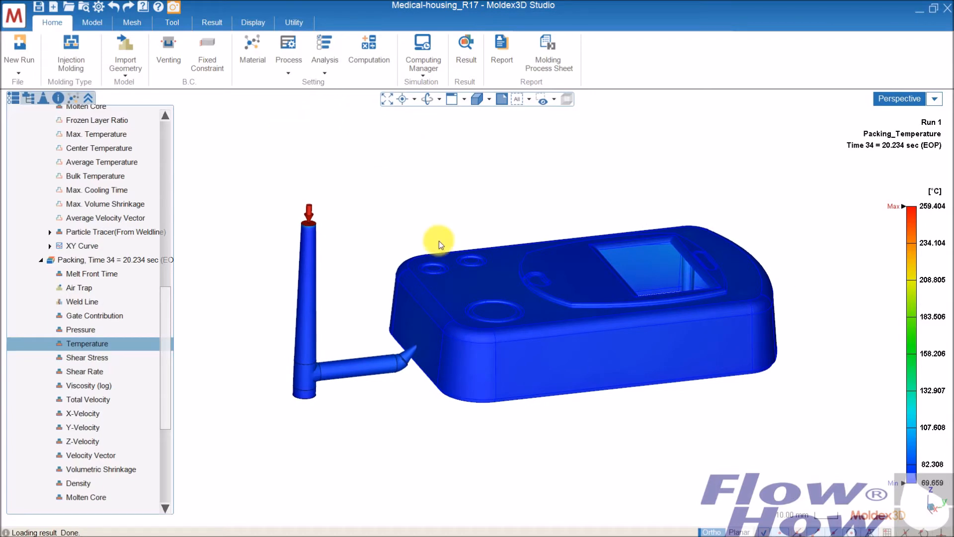
{"action": "middle_click_drag", "start_coordinate": [449, 265], "coordinate": [355, 297]}
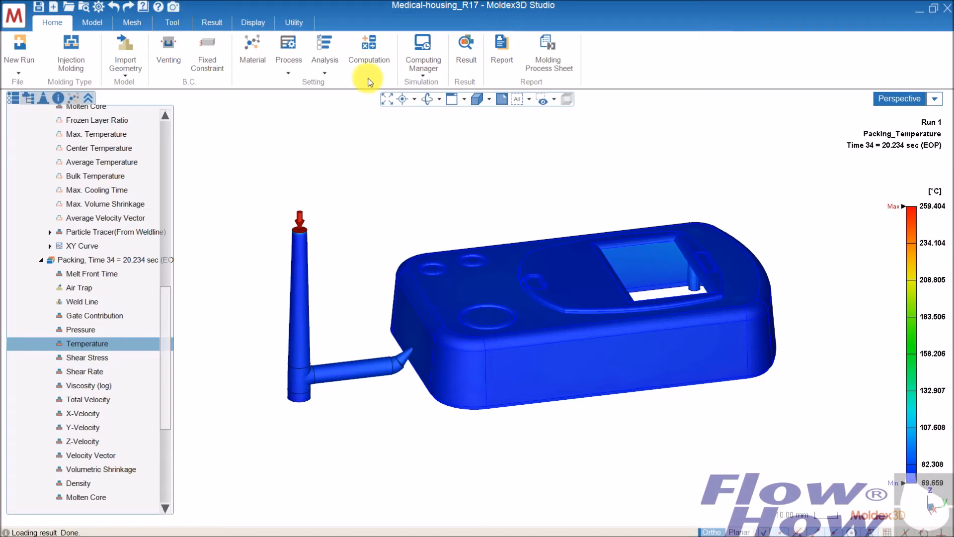
{"action": "middle_click_drag", "start_coordinate": [492, 232], "coordinate": [447, 214]}
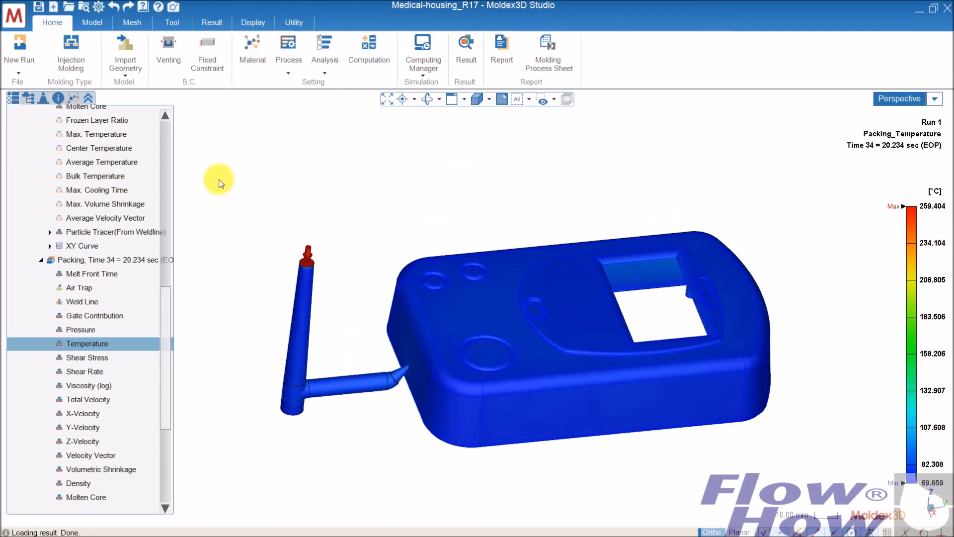
{"action": "left_click", "coordinate": [29, 98]}
{"action": "left_click", "coordinate": [37, 144]}
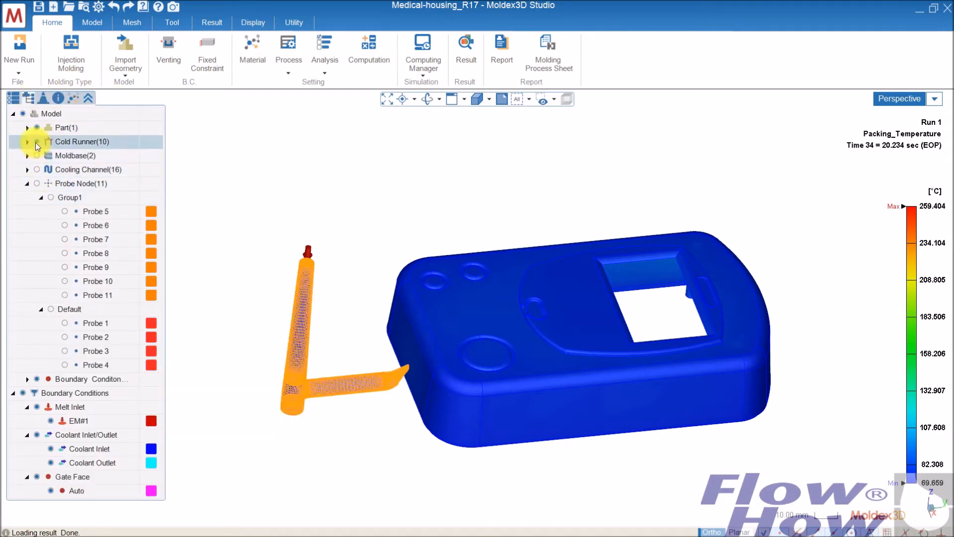
{"action": "left_click", "coordinate": [27, 392]}
{"action": "left_click", "coordinate": [37, 379]}
Clip the part's packing temperature result with a YZ section at 50%.
{"action": "middle_click_drag", "start_coordinate": [592, 342], "coordinate": [604, 252]}
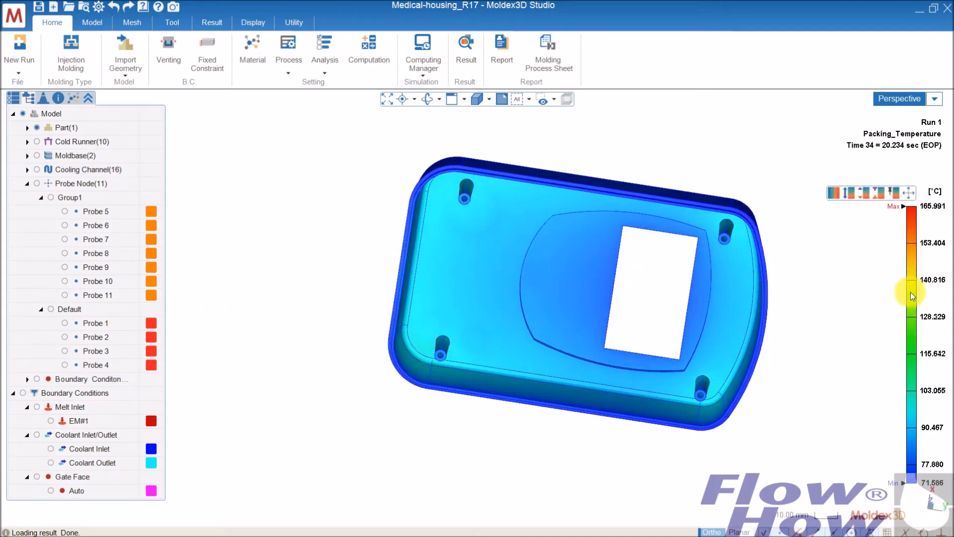
{"action": "mouse_move", "coordinate": [531, 287]}
{"action": "middle_mouse_down"}
{"action": "mouse_move", "coordinate": [535, 252]}
{"action": "mouse_move", "coordinate": [536, 273]}
{"action": "mouse_move", "coordinate": [549, 240]}
{"action": "mouse_move", "coordinate": [571, 313]}
{"action": "mouse_move", "coordinate": [558, 247]}
{"action": "mouse_move", "coordinate": [577, 273]}
{"action": "mouse_move", "coordinate": [549, 321]}
{"action": "mouse_move", "coordinate": [541, 308]}
{"action": "middle_mouse_up"}
{"action": "left_click", "coordinate": [14, 97]}
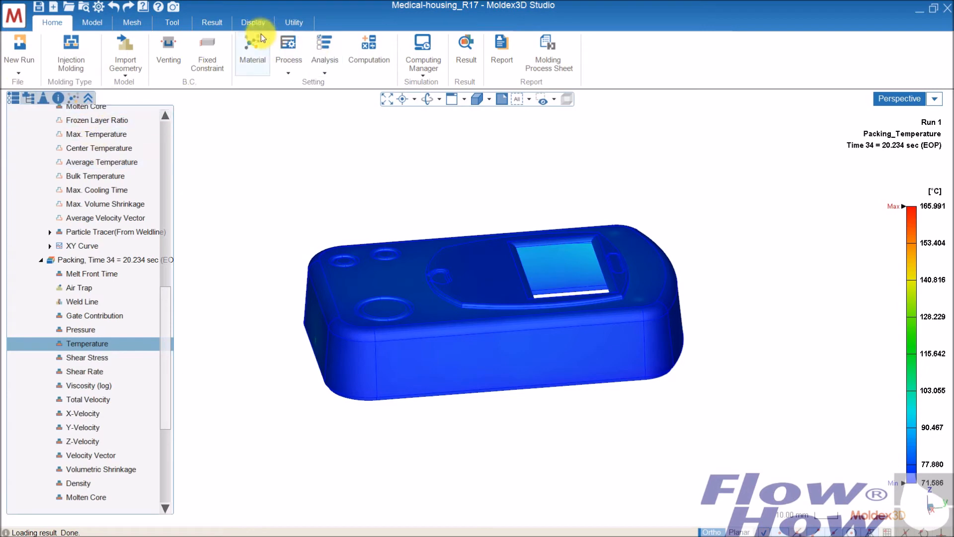
{"action": "left_click", "coordinate": [217, 22]}
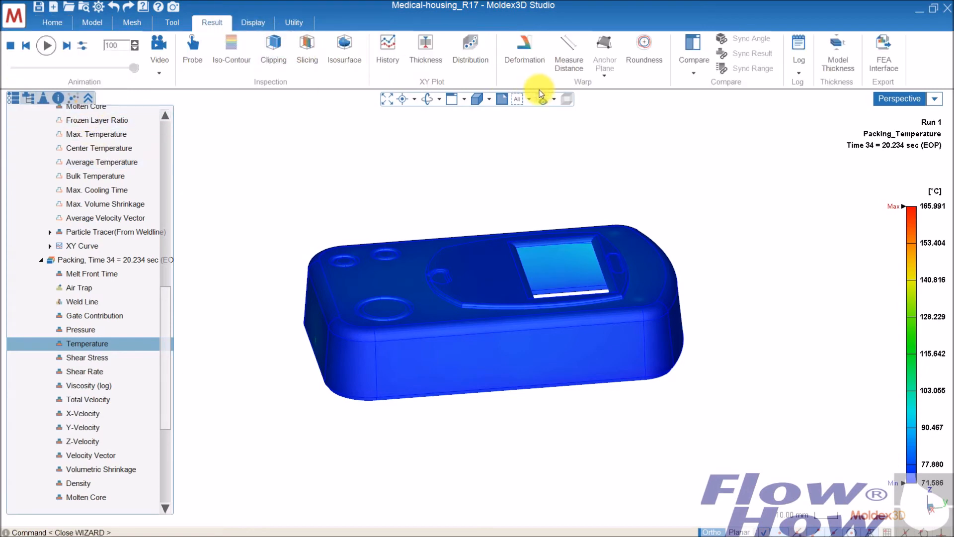
{"action": "left_click", "coordinate": [283, 47]}
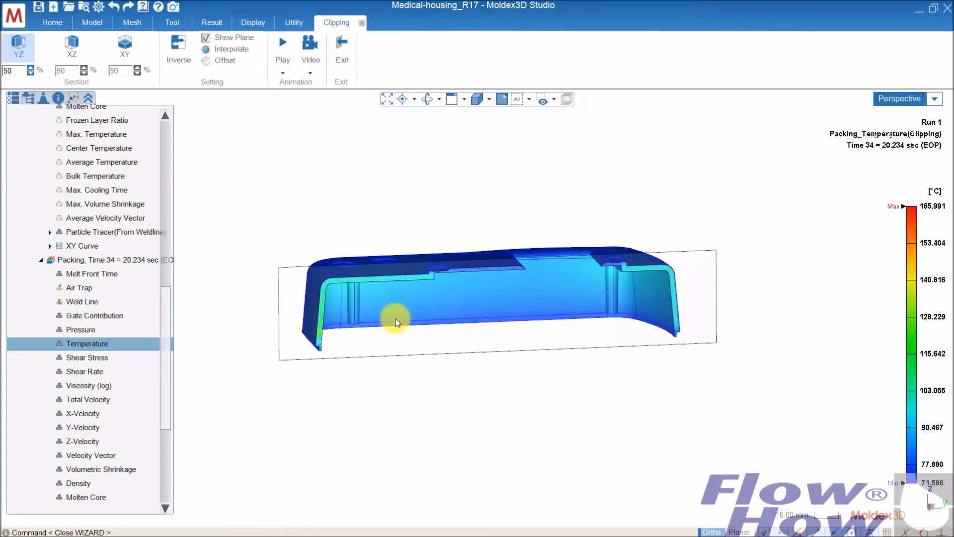
Examine the temperature distribution across the clipped wall, comparing the thick section with the thin one at the wall step.
{"action": "scroll", "coordinate": [396, 318], "scroll_direction": "up", "scroll_amount": 5}
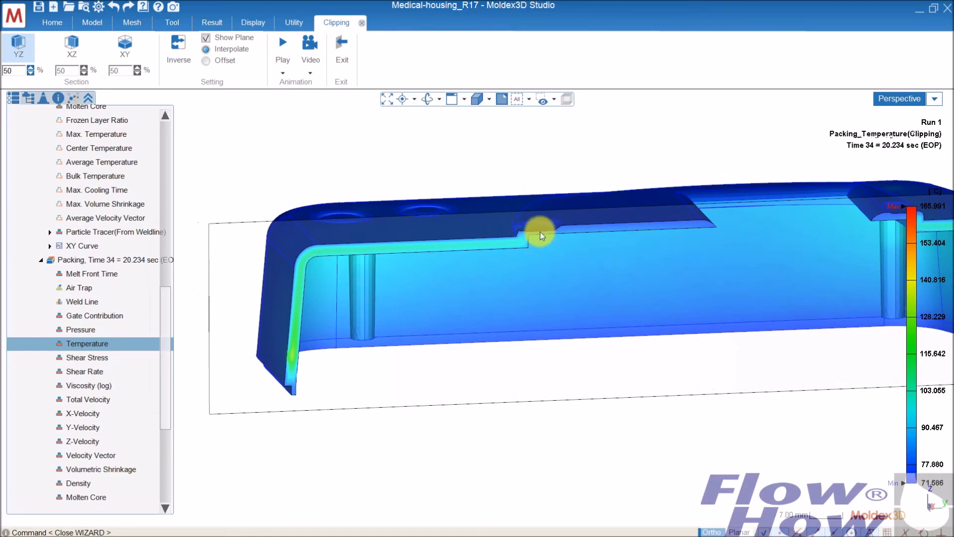
{"action": "scroll", "coordinate": [541, 235], "scroll_direction": "up", "scroll_amount": 8}
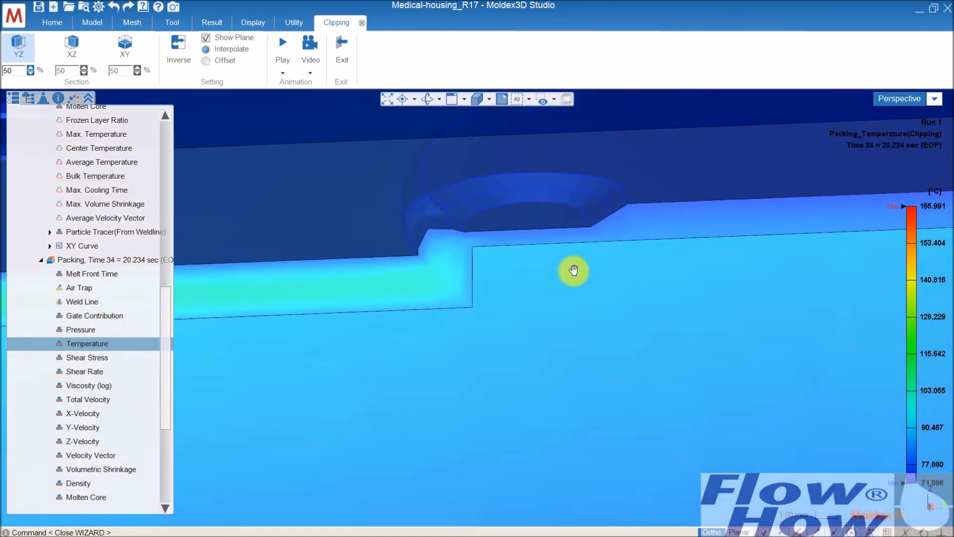
{"action": "scroll", "coordinate": [537, 283], "scroll_direction": "down", "scroll_amount": 3}
{"action": "scroll", "coordinate": [529, 297], "scroll_direction": "down", "scroll_amount": 4}
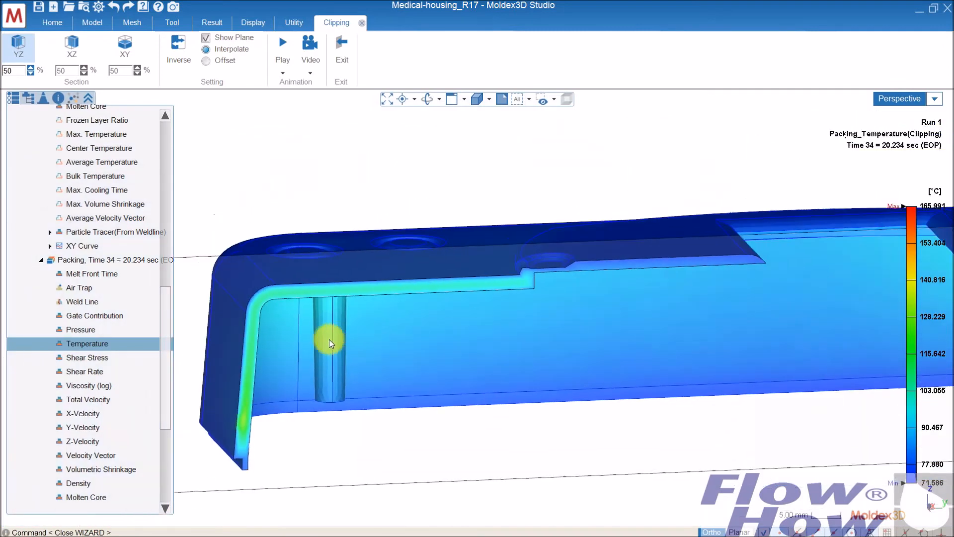
{"action": "scroll", "coordinate": [347, 308], "scroll_direction": "up", "scroll_amount": 1}
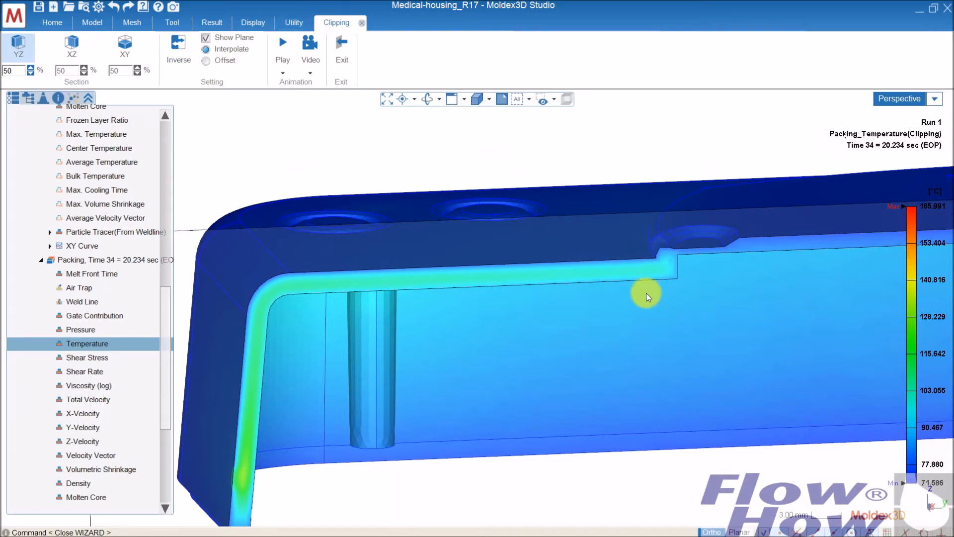
{"action": "scroll", "coordinate": [649, 294], "scroll_direction": "up", "scroll_amount": 1}
{"action": "middle_click_drag", "start_coordinate": [672, 281], "coordinate": [621, 292]}
{"action": "scroll", "coordinate": [426, 270], "scroll_direction": "down", "scroll_amount": 1}
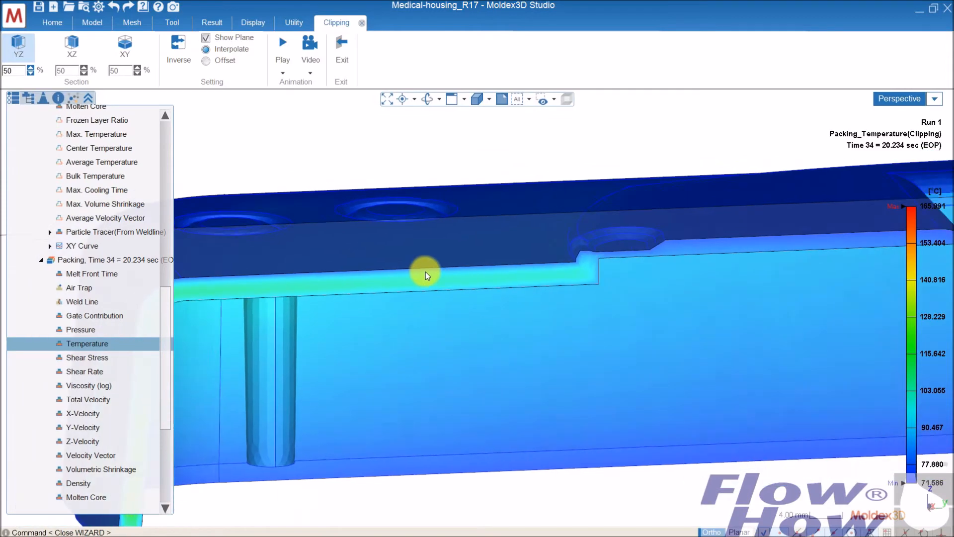
Place a probe in the thin wall section of the clipped part, just beyond the thickness step.
{"action": "left_click", "coordinate": [212, 23]}
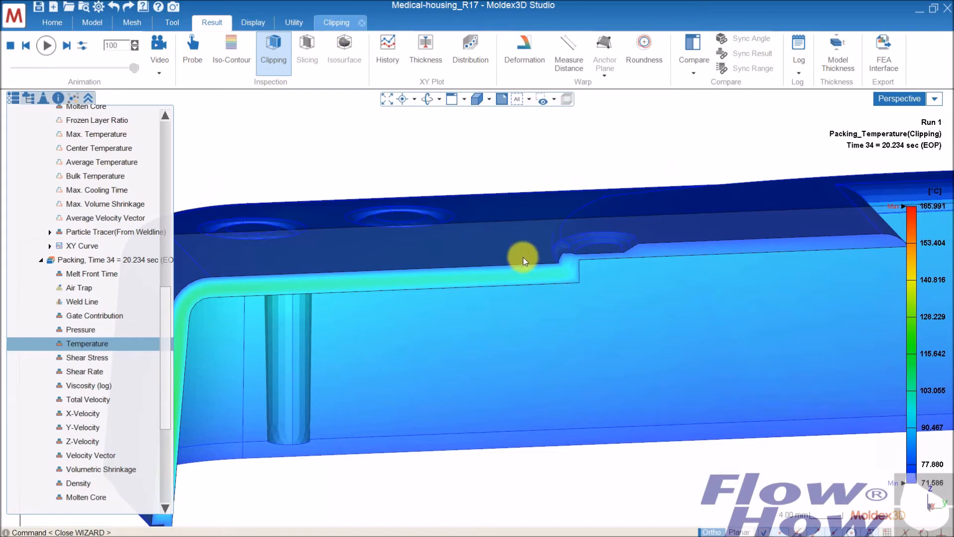
{"action": "left_click", "coordinate": [263, 67]}
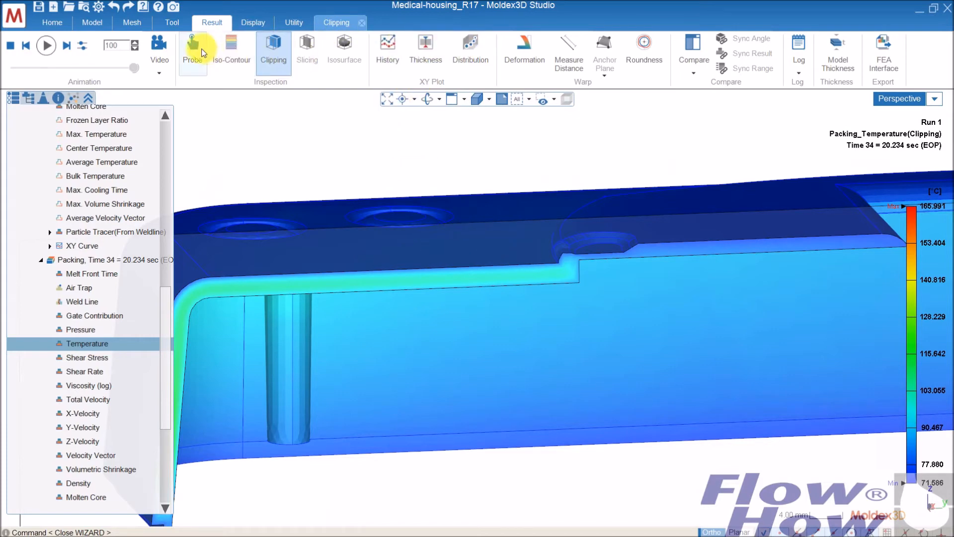
{"action": "left_click", "coordinate": [193, 45]}
{"action": "scroll", "coordinate": [612, 268], "scroll_direction": "up", "scroll_amount": 4}
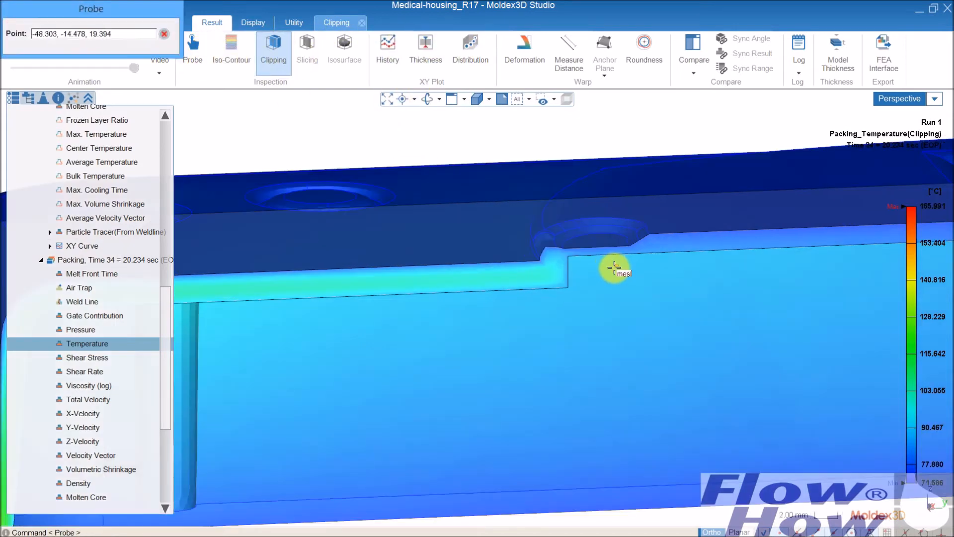
{"action": "scroll", "coordinate": [598, 255], "scroll_direction": "up", "scroll_amount": 5}
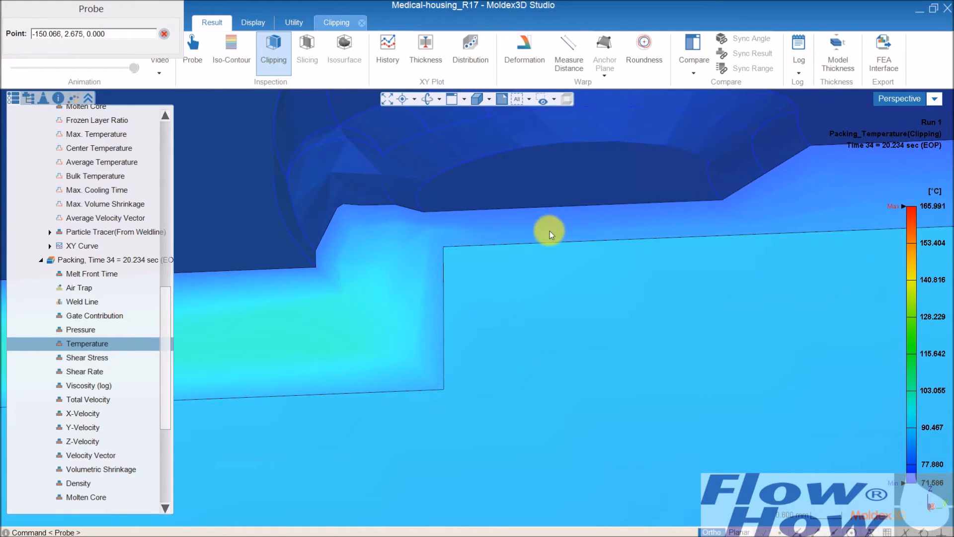
{"action": "left_click", "coordinate": [571, 225]}
Place a second probe in the thick wall section above the boss and end the Probe command.
{"action": "middle_click_drag", "start_coordinate": [482, 326], "coordinate": [717, 293]}
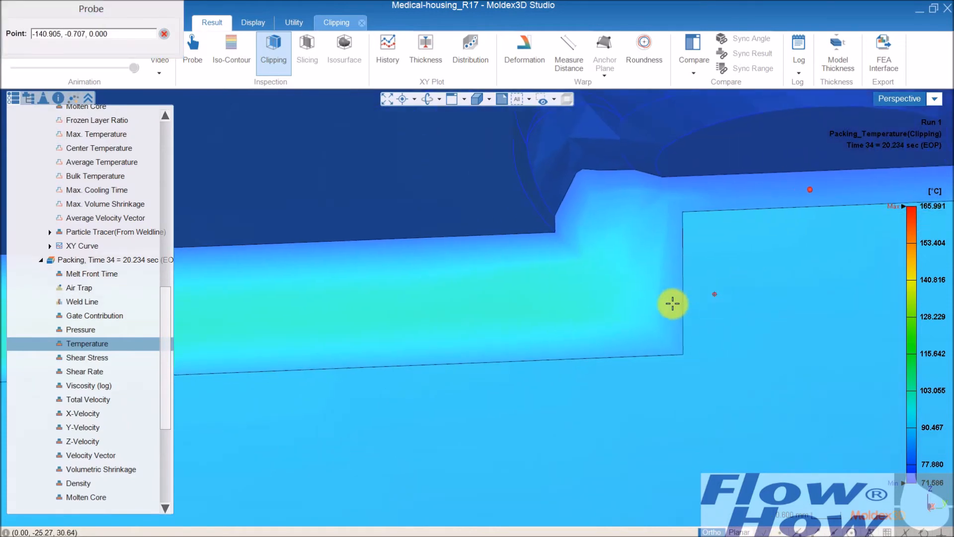
{"action": "scroll", "coordinate": [670, 303], "scroll_direction": "down", "scroll_amount": 10}
{"action": "middle_click_drag", "start_coordinate": [352, 378], "coordinate": [768, 292]}
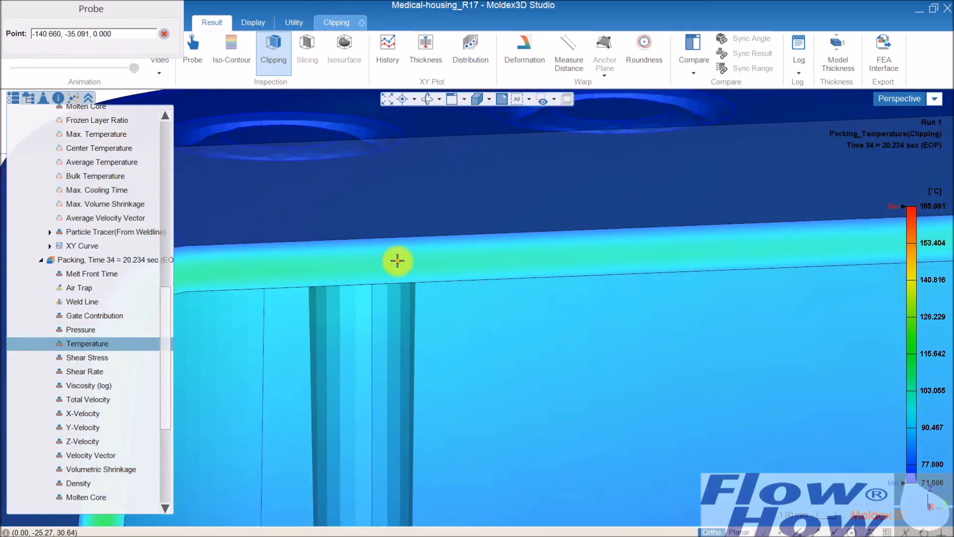
{"action": "left_click", "coordinate": [440, 314]}
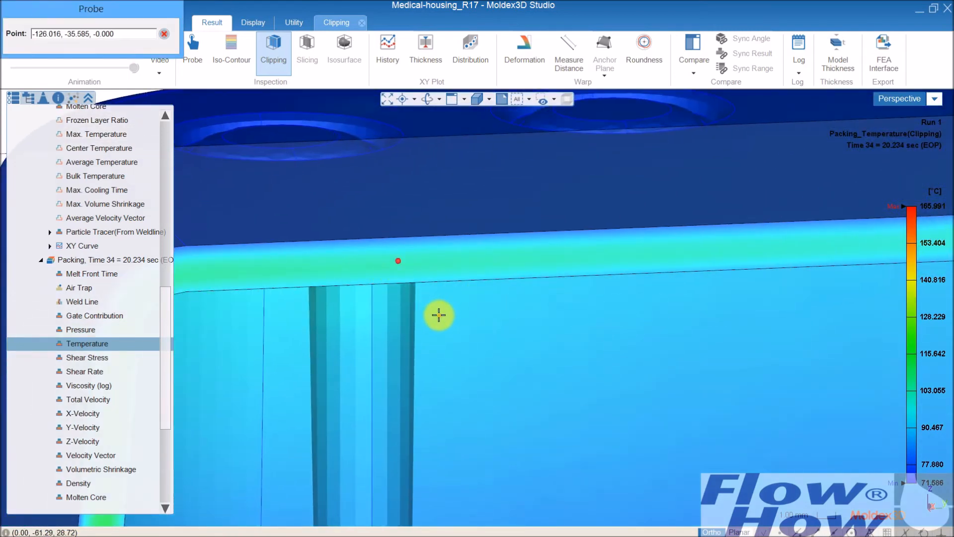
{"action": "left_click", "coordinate": [156, 103]}
{"action": "left_click", "coordinate": [230, 100]}
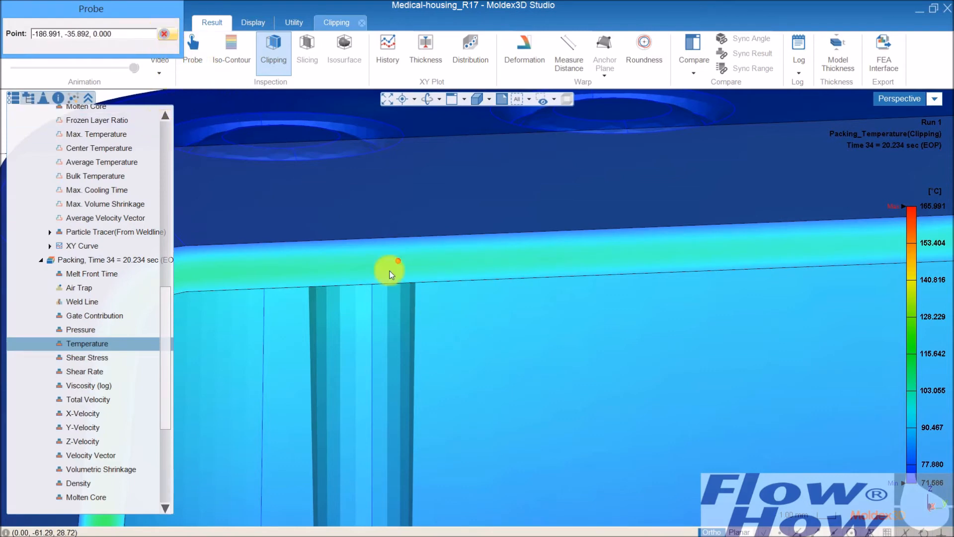
{"action": "key", "text": "Escape"}
{"action": "scroll", "coordinate": [437, 317], "scroll_direction": "down", "scroll_amount": 6}
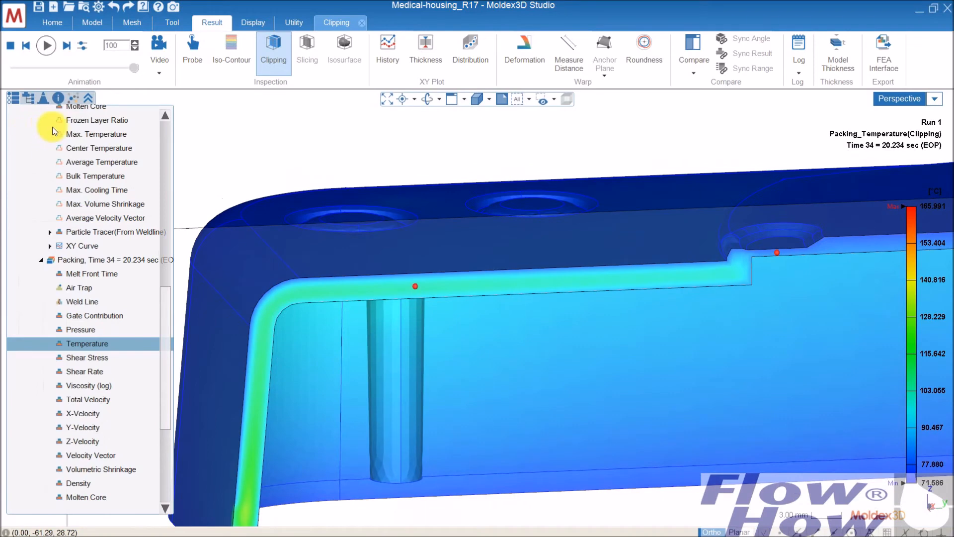
Show the name labels of the two probes on the clipped part and turn the labels off again.
{"action": "left_click", "coordinate": [253, 24]}
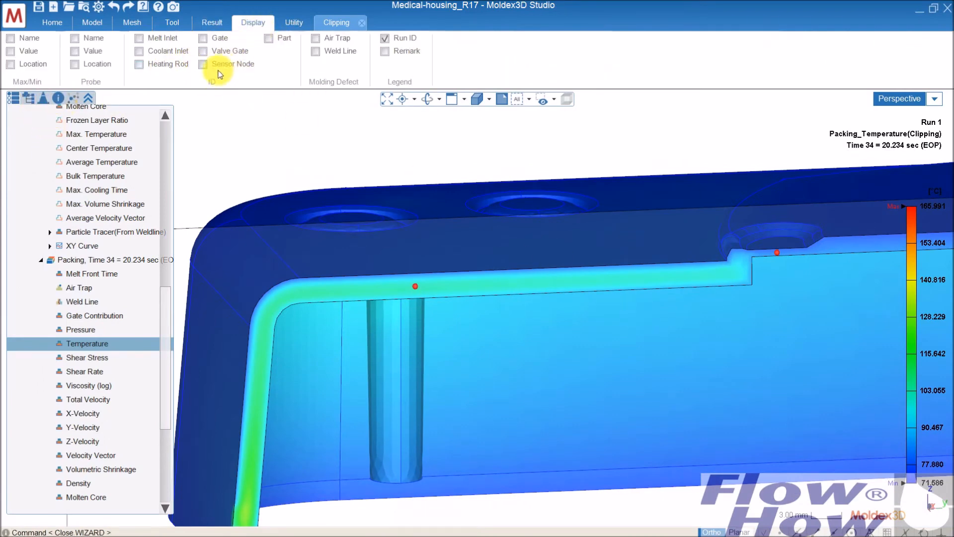
{"action": "left_click", "coordinate": [74, 38]}
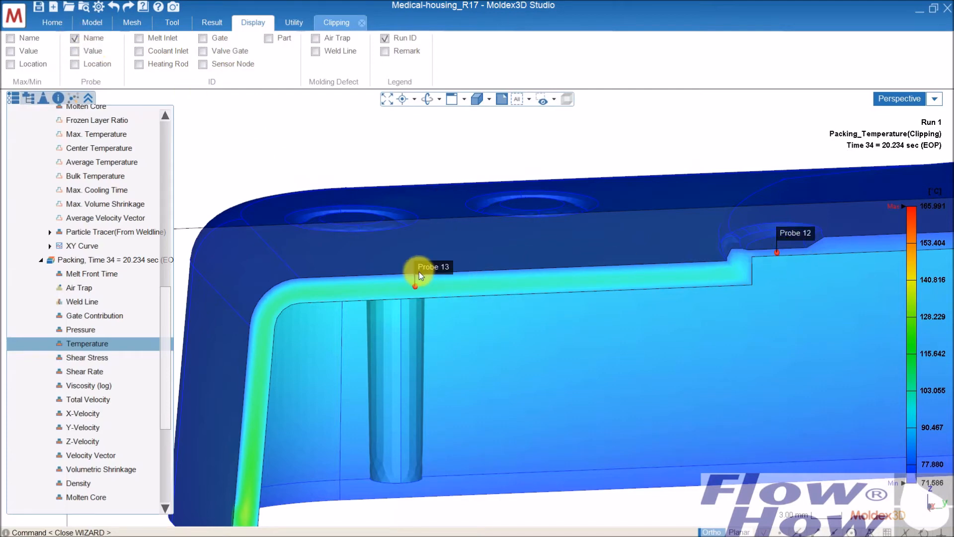
{"action": "left_click", "coordinate": [74, 38]}
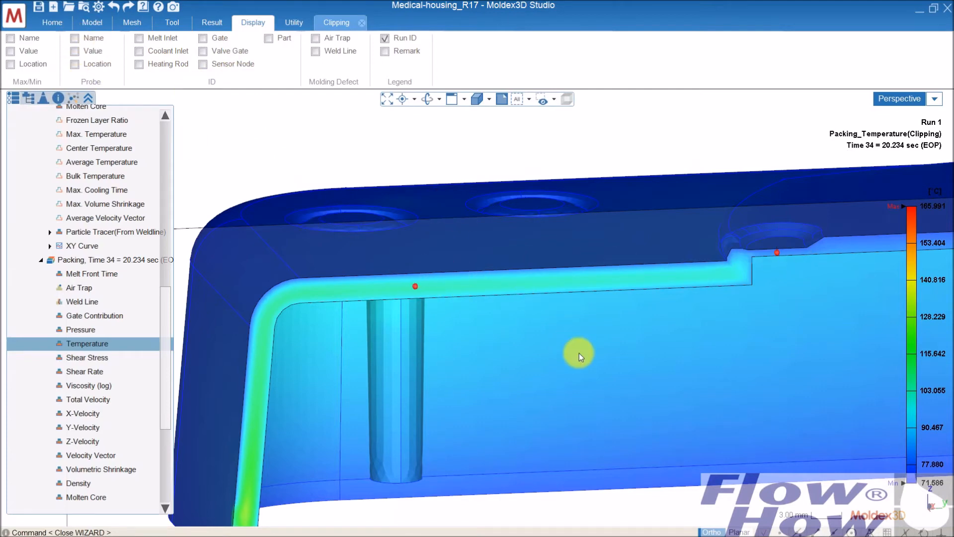
{"action": "scroll", "coordinate": [580, 353], "scroll_direction": "down", "scroll_amount": 3}
{"action": "scroll", "coordinate": [620, 357], "scroll_direction": "down", "scroll_amount": 3}
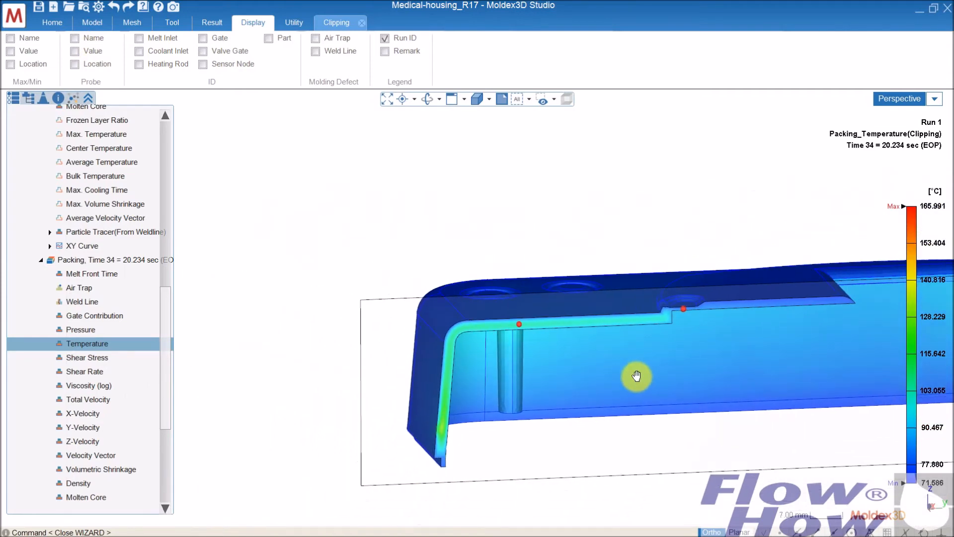
{"action": "middle_click_drag", "start_coordinate": [637, 376], "coordinate": [470, 323]}
{"action": "scroll", "coordinate": [539, 309], "scroll_direction": "down", "scroll_amount": 3}
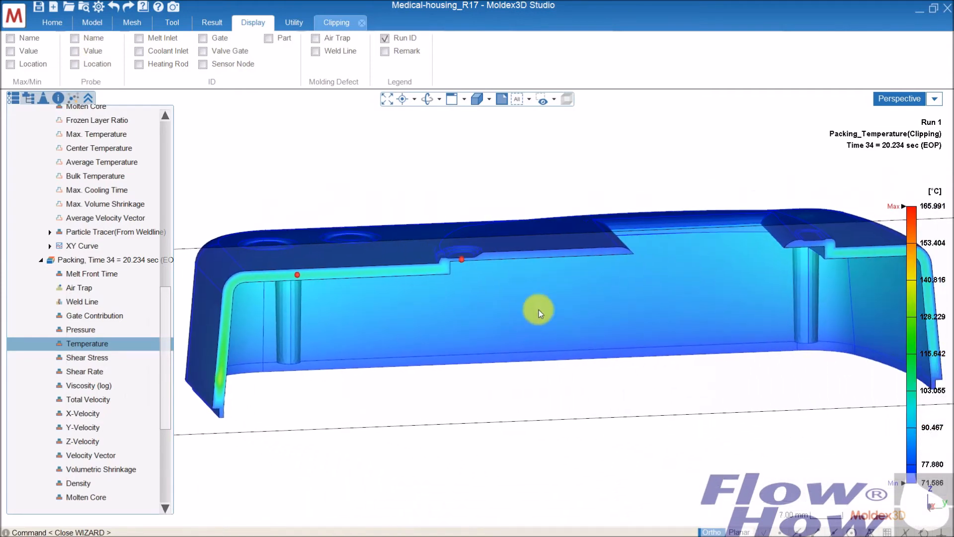
{"action": "scroll", "coordinate": [330, 330], "scroll_direction": "down", "scroll_amount": 2}
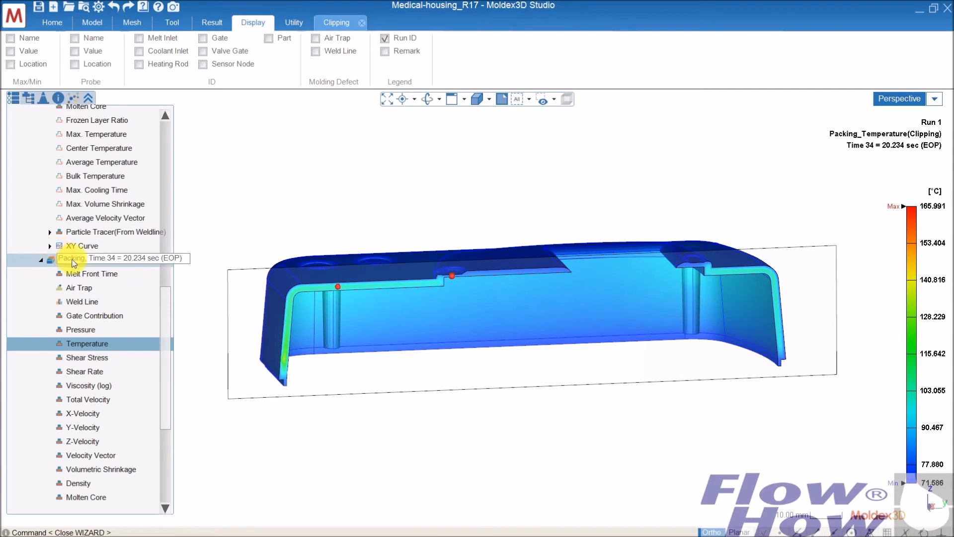
Review the available output time steps of Run 1's packing result and exit the clipping view.
{"action": "left_click", "coordinate": [109, 260]}
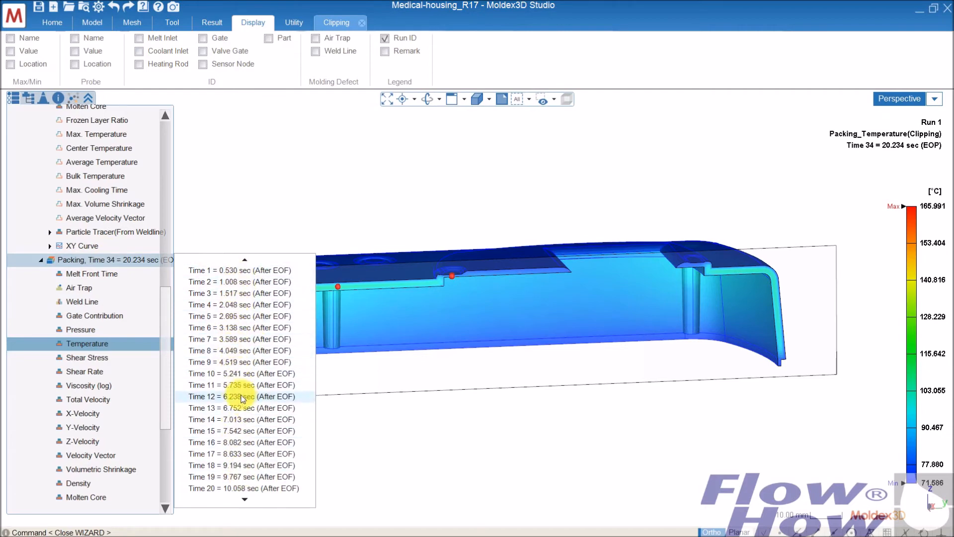
{"action": "scroll", "coordinate": [243, 411], "scroll_direction": "down", "scroll_amount": 1}
{"action": "scroll", "coordinate": [244, 416], "scroll_direction": "down", "scroll_amount": 1}
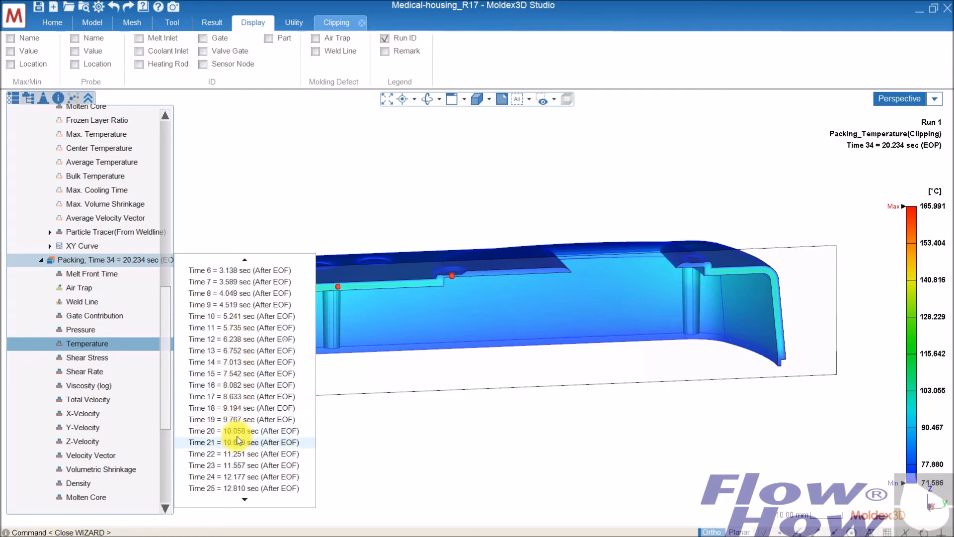
{"action": "scroll", "coordinate": [241, 443], "scroll_direction": "up", "scroll_amount": 1}
{"action": "left_click", "coordinate": [595, 449]}
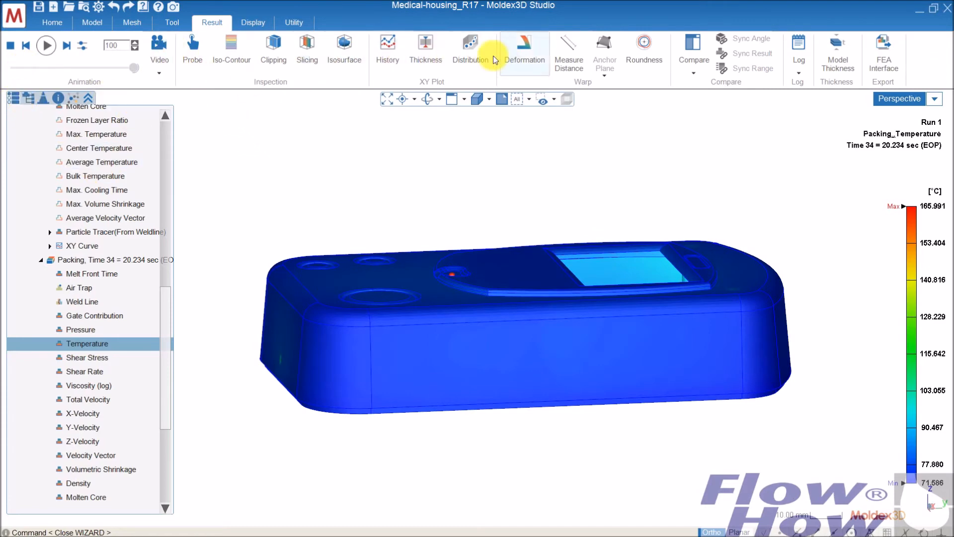
Check the multiple time steps output setting for packing in the computation parameters and close them without changes.
{"action": "left_click", "coordinate": [52, 22]}
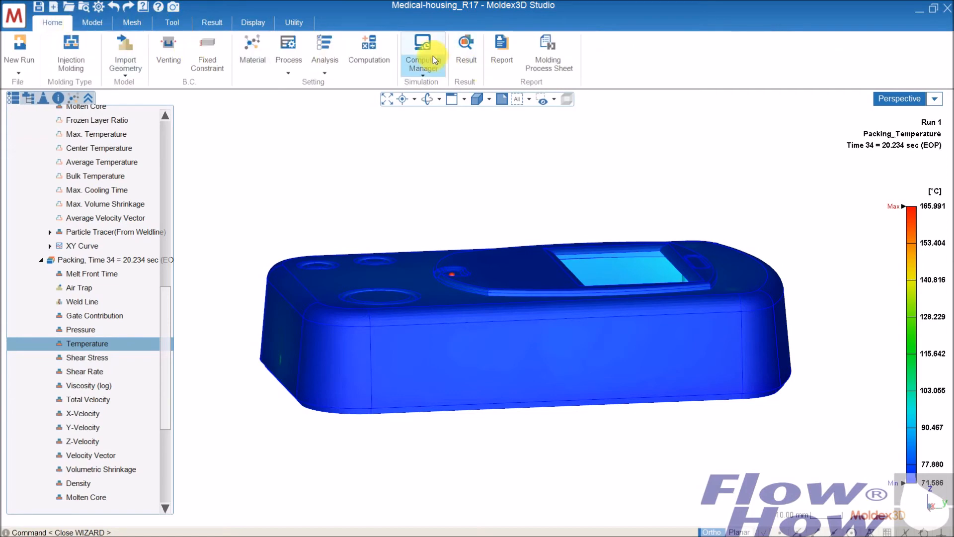
{"action": "left_click", "coordinate": [370, 47]}
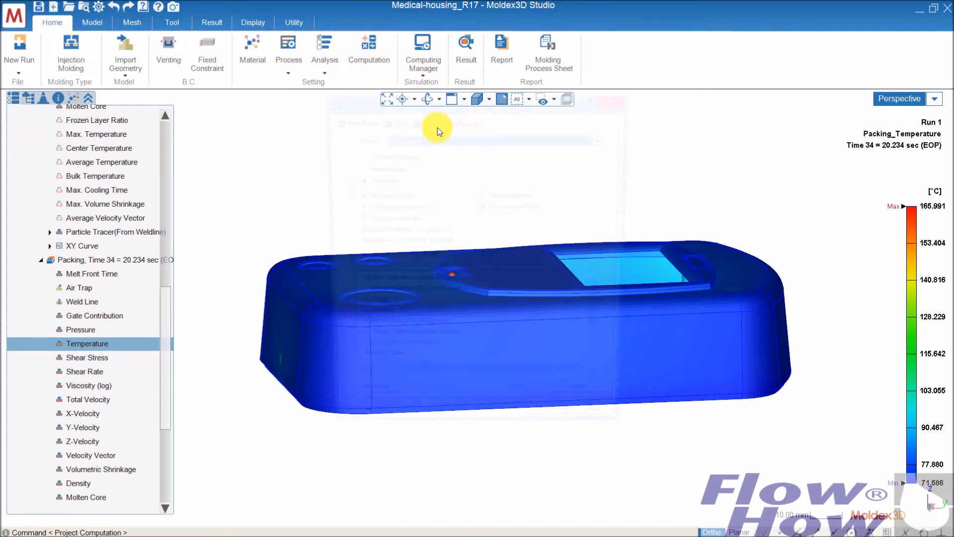
{"action": "left_click", "coordinate": [433, 319]}
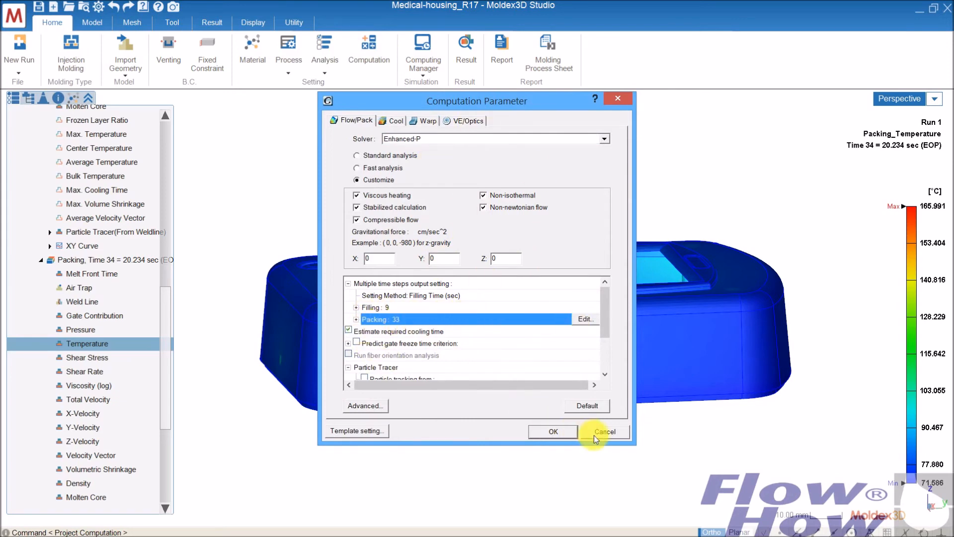
{"action": "left_click", "coordinate": [611, 432]}
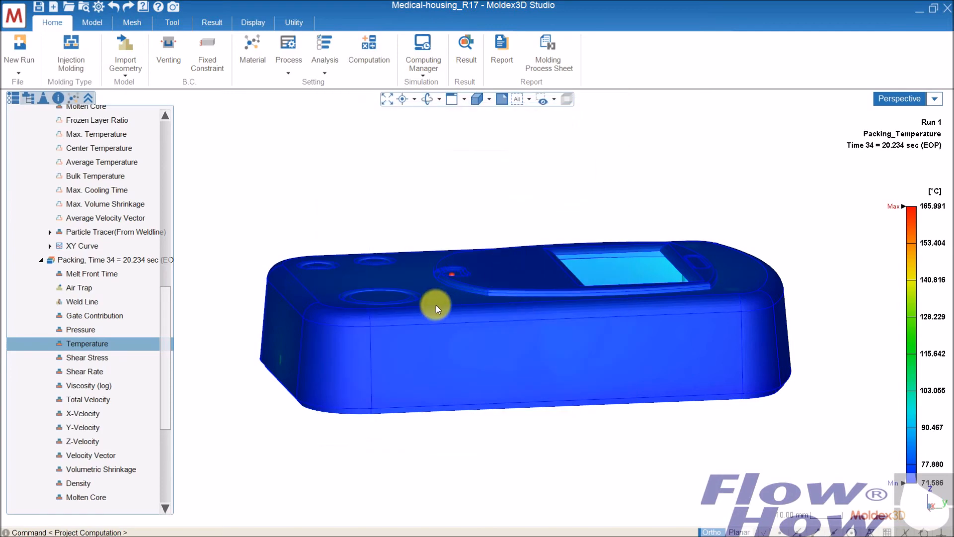
Start a history curve for Run 1's packing stage with All Probe as data and select Probe 12 and Probe 13.
{"action": "middle_click_drag", "start_coordinate": [386, 255], "coordinate": [454, 298]}
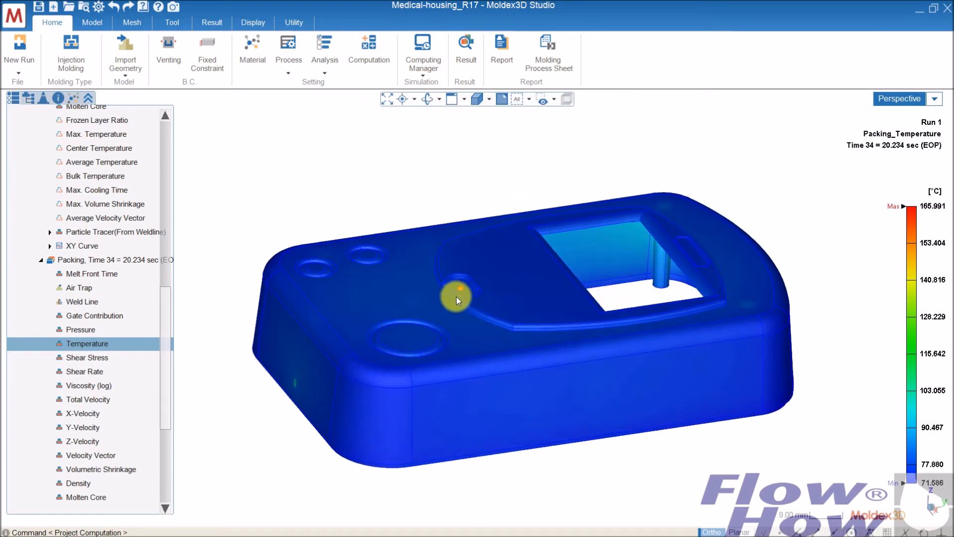
{"action": "scroll", "coordinate": [457, 296], "scroll_direction": "up", "scroll_amount": 2}
{"action": "scroll", "coordinate": [457, 296], "scroll_direction": "up", "scroll_amount": 2}
{"action": "scroll", "coordinate": [454, 283], "scroll_direction": "down", "scroll_amount": 4}
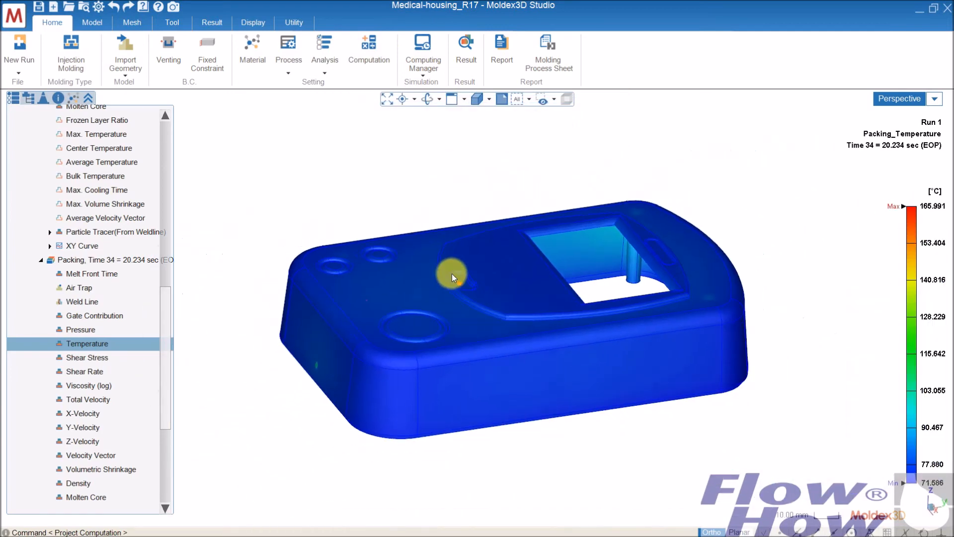
{"action": "middle_click_drag", "start_coordinate": [418, 257], "coordinate": [339, 201]}
{"action": "left_click", "coordinate": [209, 22]}
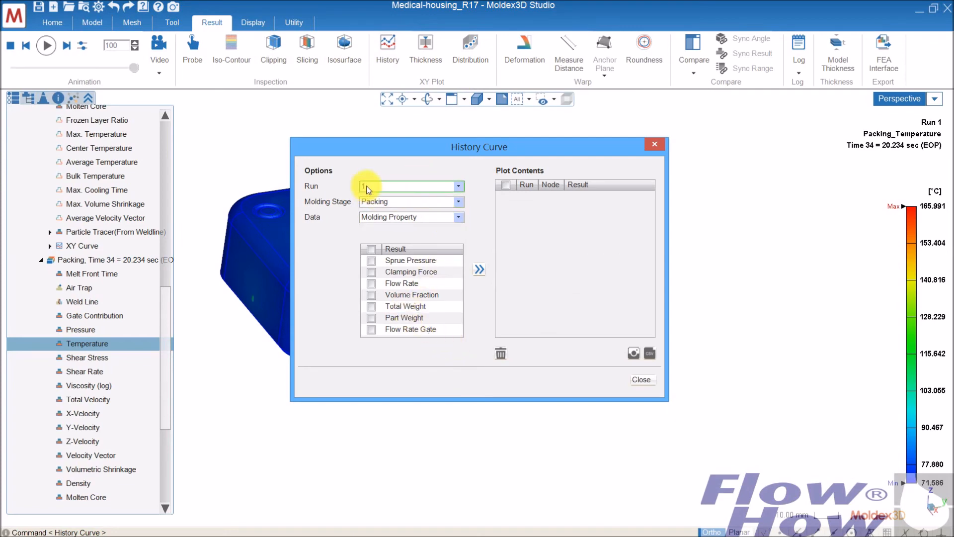
{"action": "left_click", "coordinate": [401, 218]}
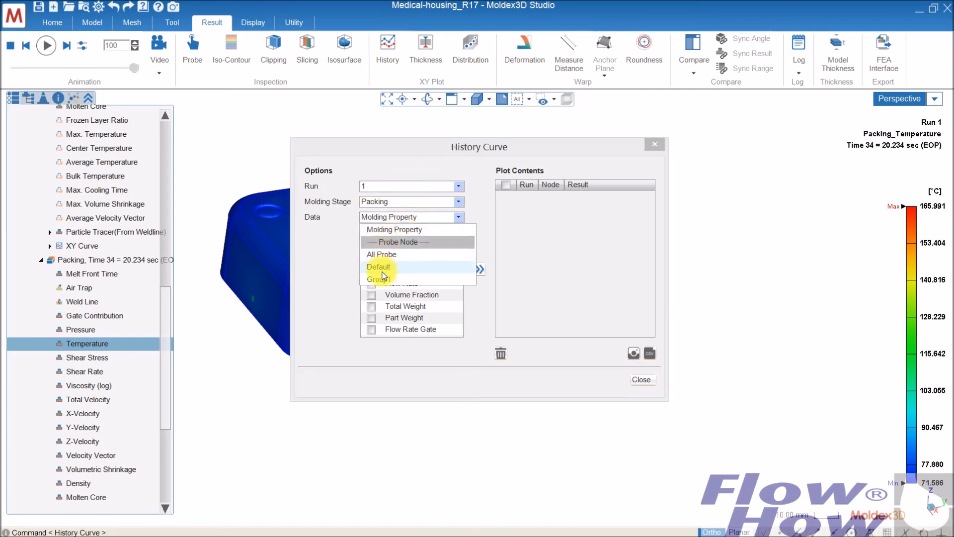
{"action": "left_click", "coordinate": [382, 254]}
{"action": "left_click_drag", "start_coordinate": [458, 268], "coordinate": [455, 305]}
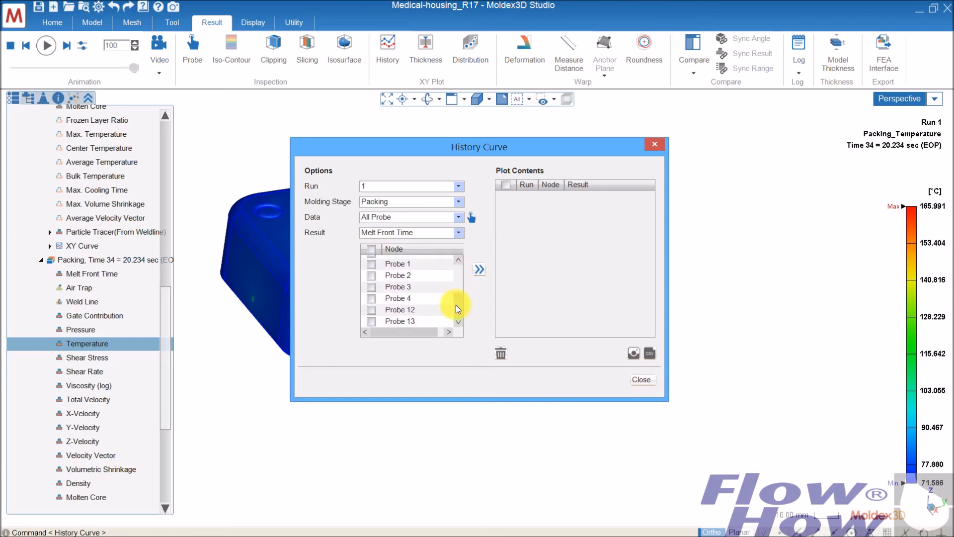
{"action": "left_click", "coordinate": [372, 310]}
{"action": "left_click", "coordinate": [371, 321]}
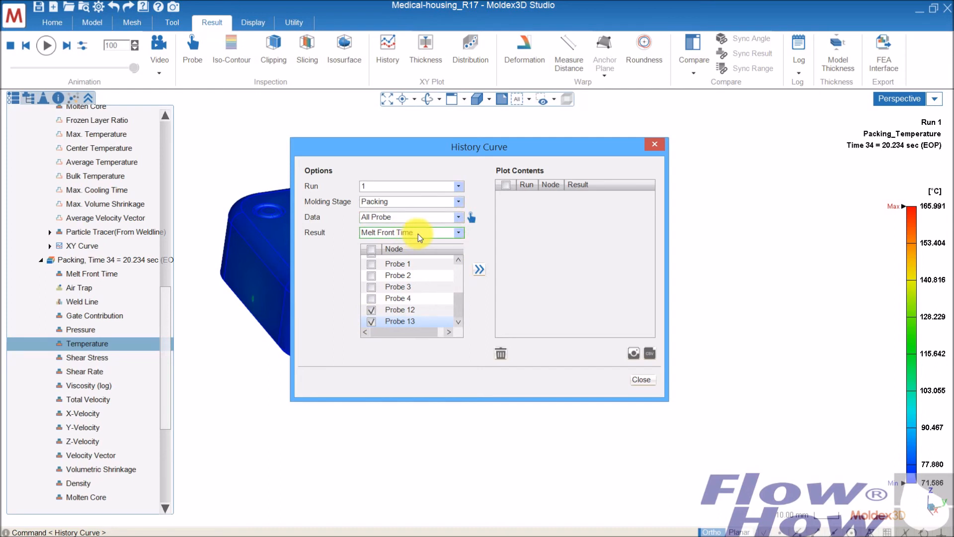
Plot the temperature history of the two selected probes and close the History Curve settings.
{"action": "left_click", "coordinate": [461, 233]}
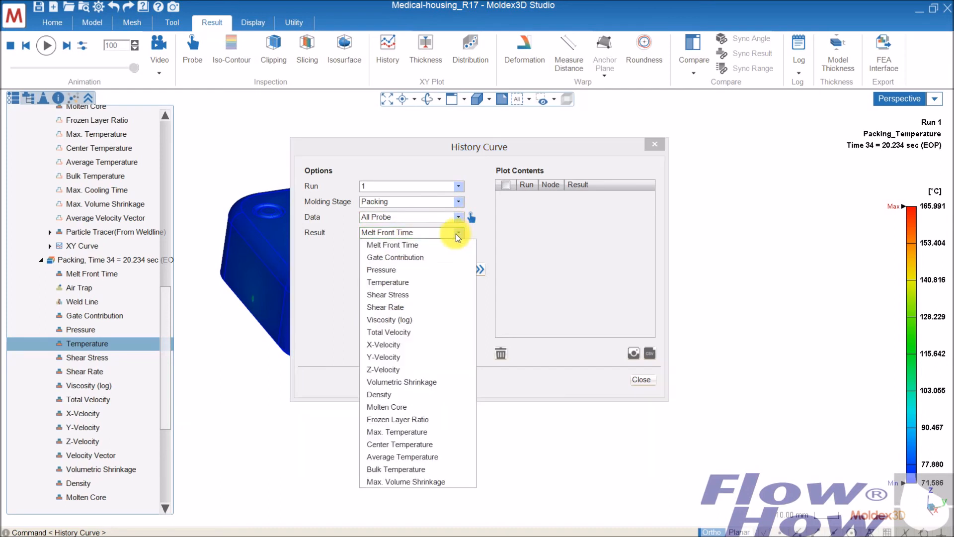
{"action": "left_click", "coordinate": [398, 282]}
{"action": "left_click", "coordinate": [479, 268]}
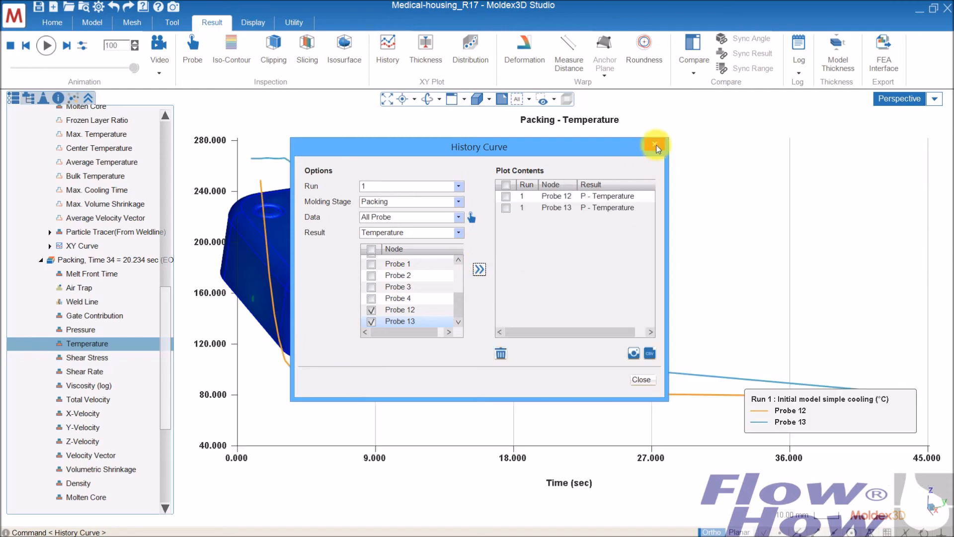
{"action": "left_click", "coordinate": [646, 380]}
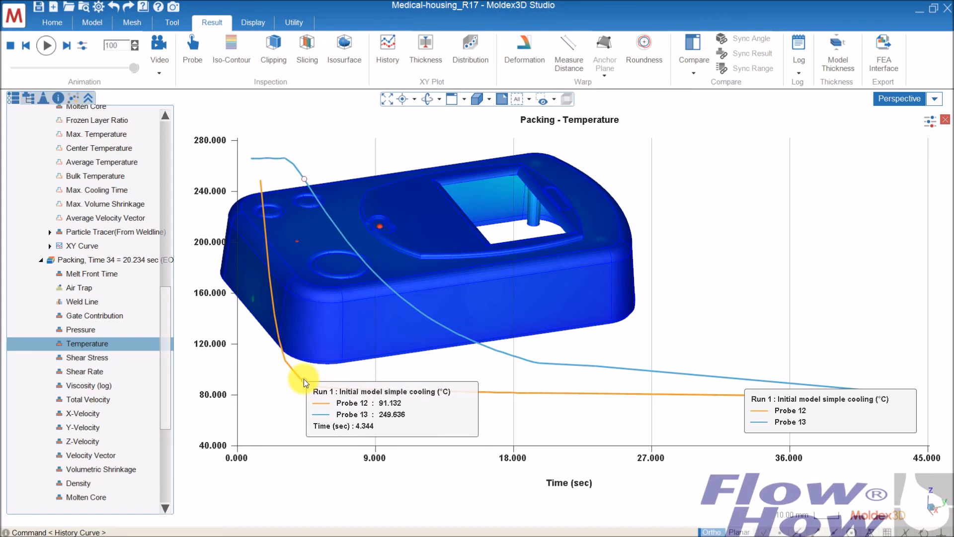
Look through the time steps available for the packing temperature result alongside the history plot.
{"action": "left_click", "coordinate": [107, 341]}
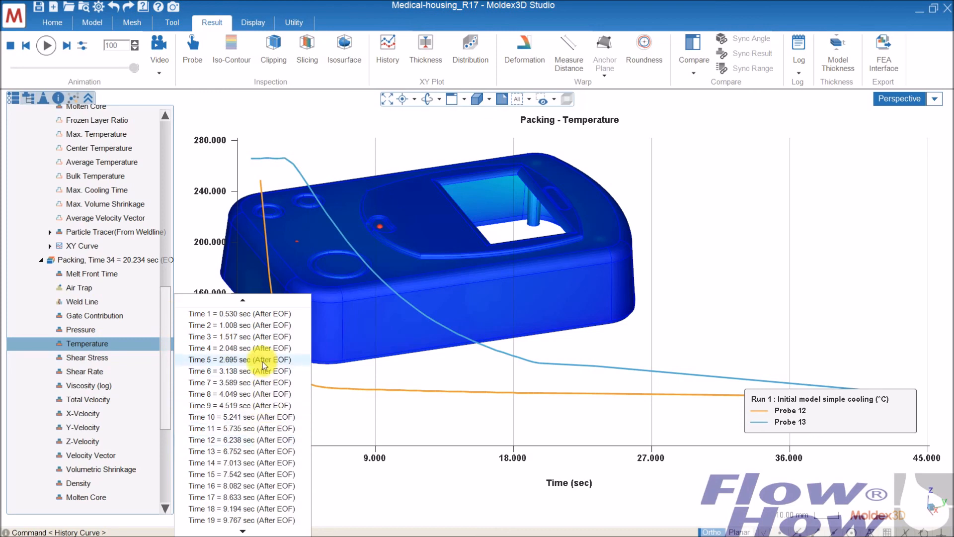
{"action": "left_click", "coordinate": [264, 417]}
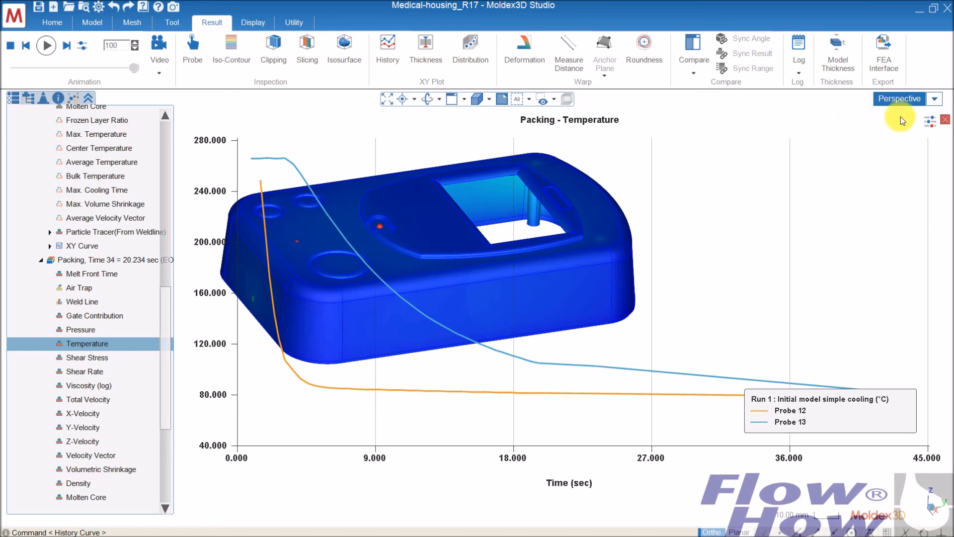
{"action": "left_click", "coordinate": [175, 536]}
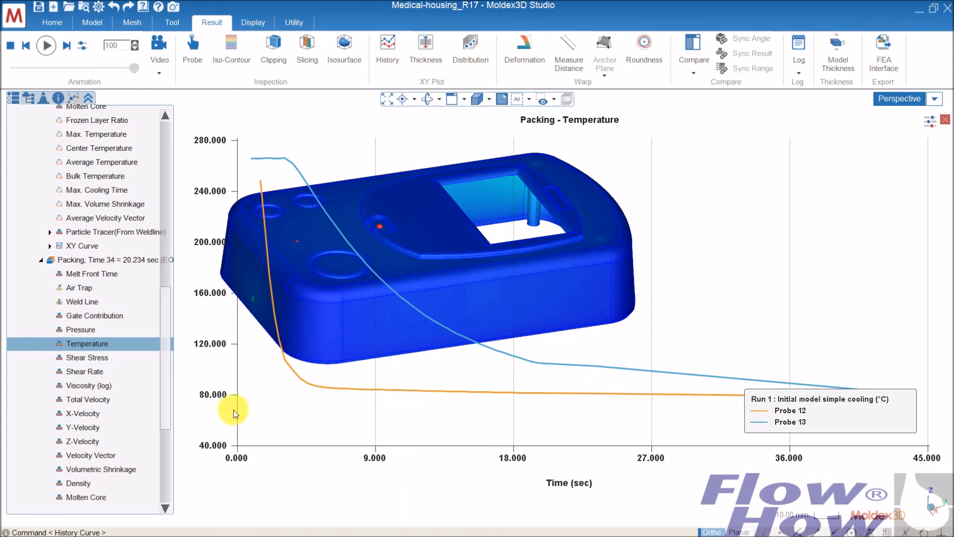